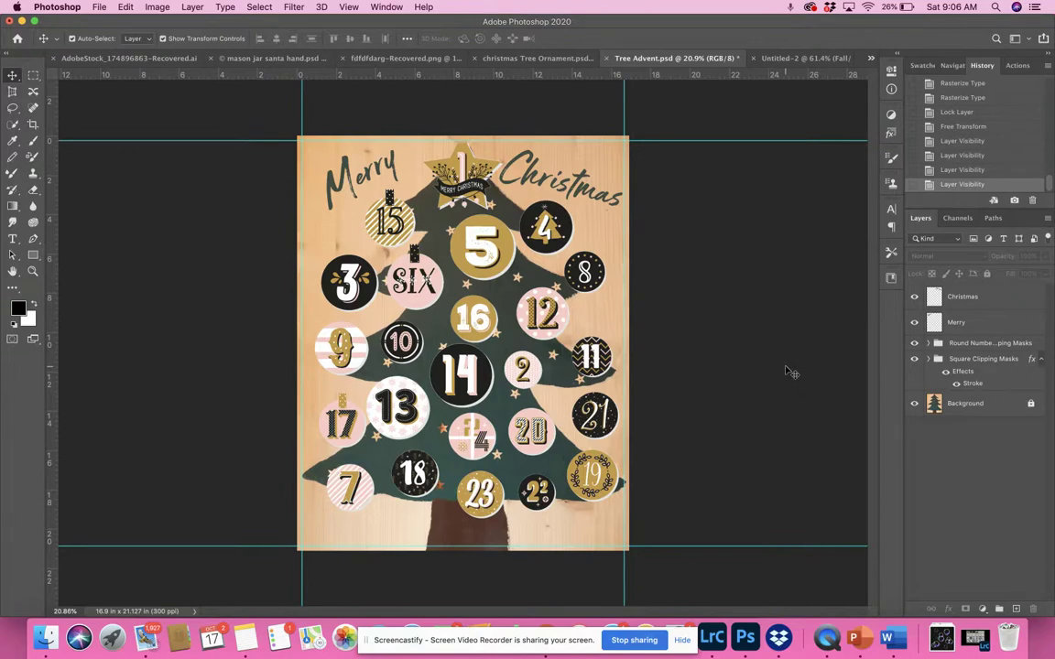
# Compare the design with the Merry and Christmas titles hidden, then restore both.
pyautogui.click(914, 298)
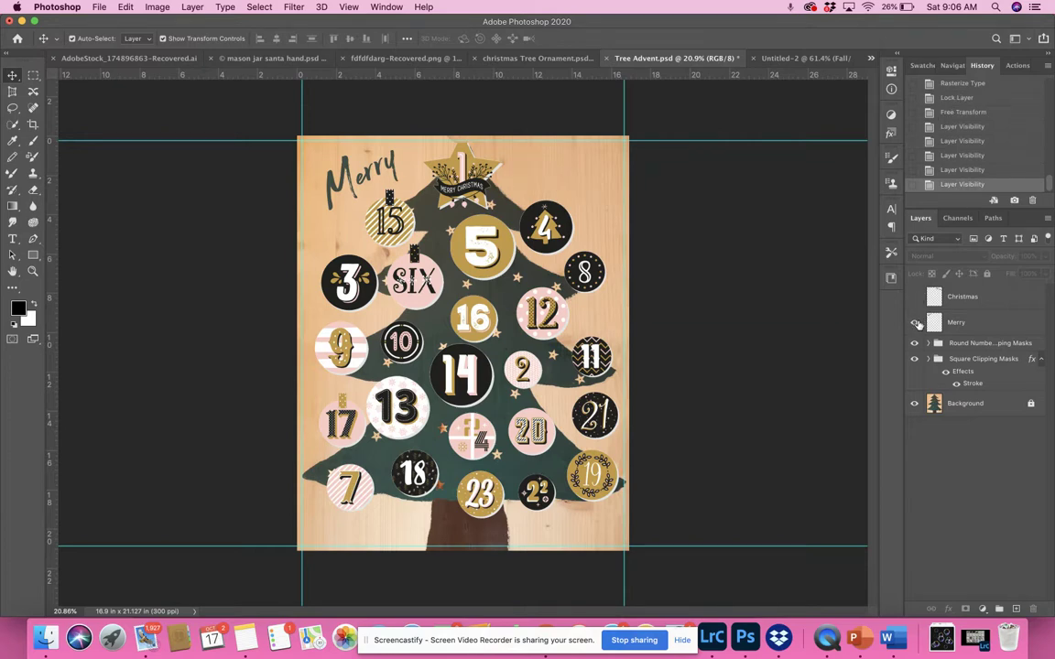
pyautogui.click(915, 324)
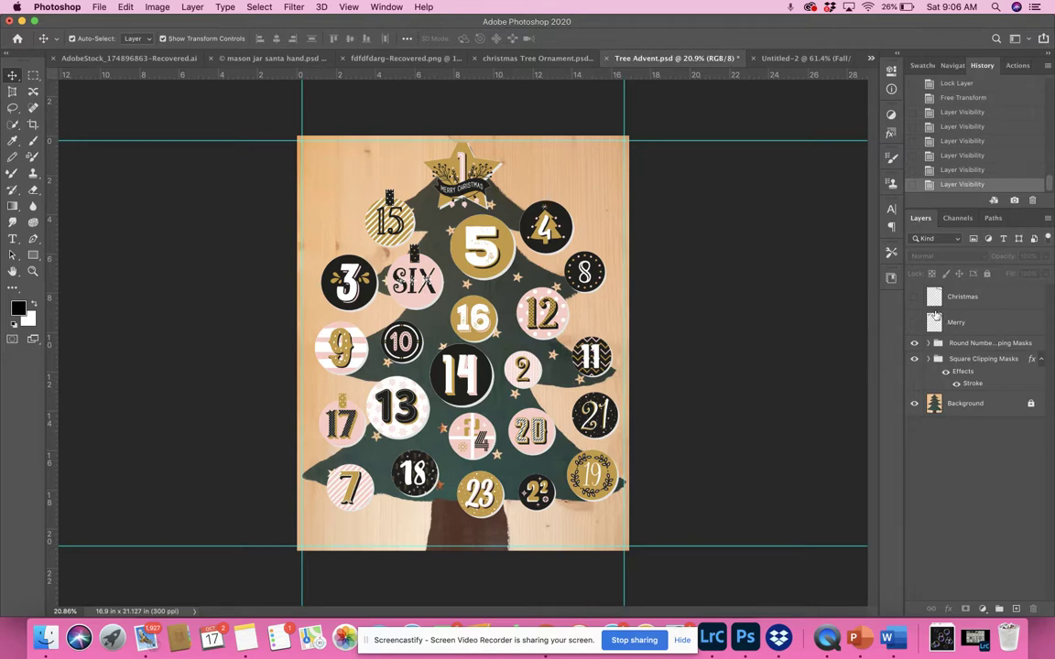
pyautogui.click(914, 296)
pyautogui.click(915, 324)
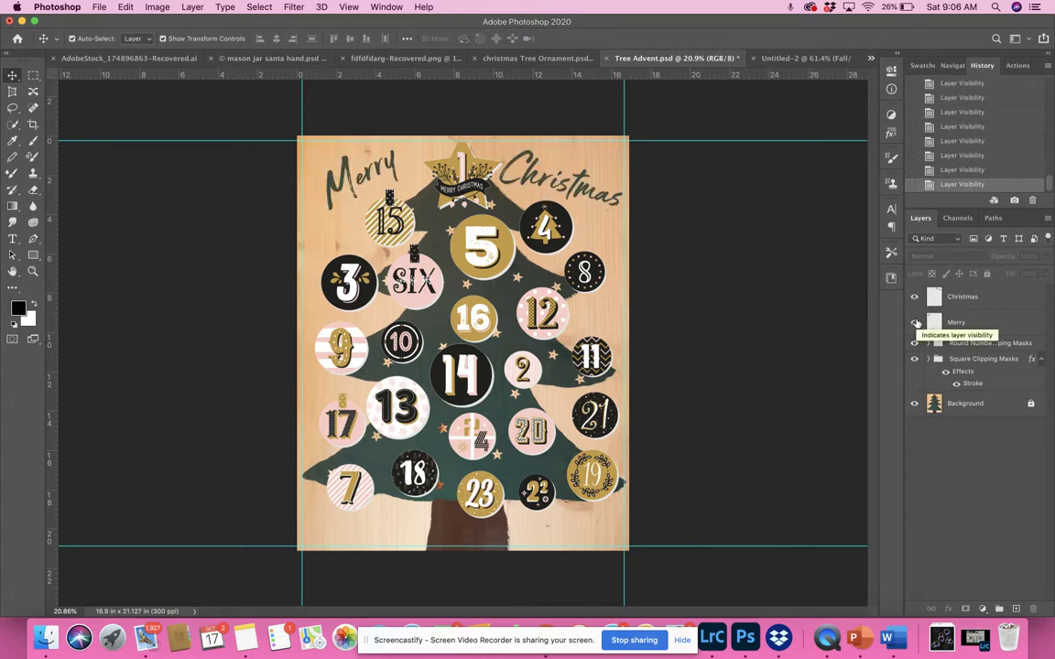
pyautogui.click(914, 297)
pyautogui.click(914, 323)
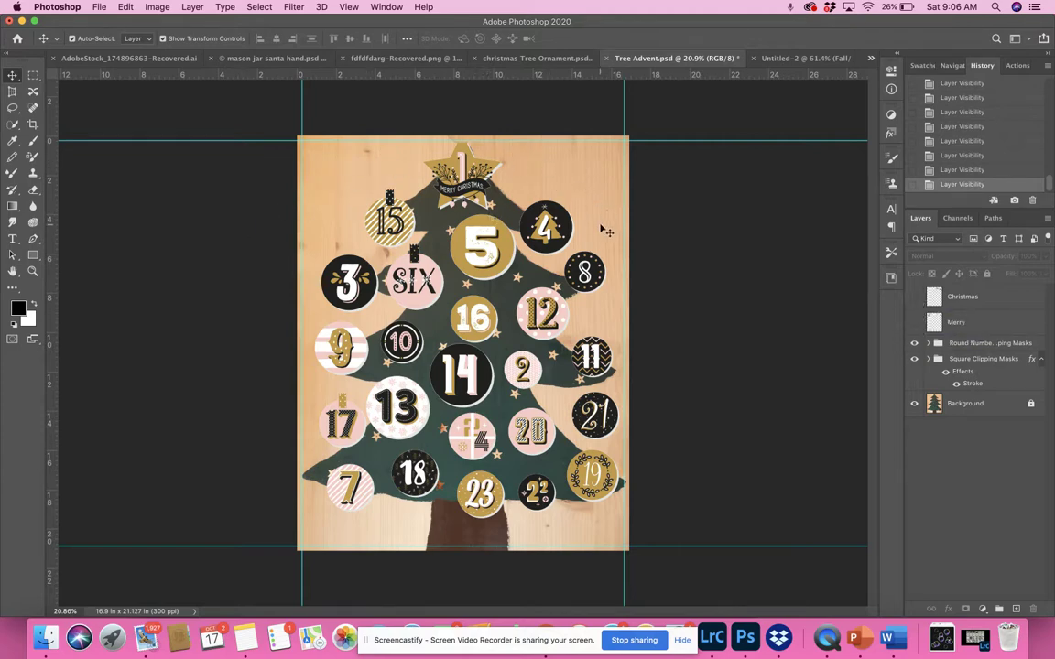
pyautogui.press('super+z')
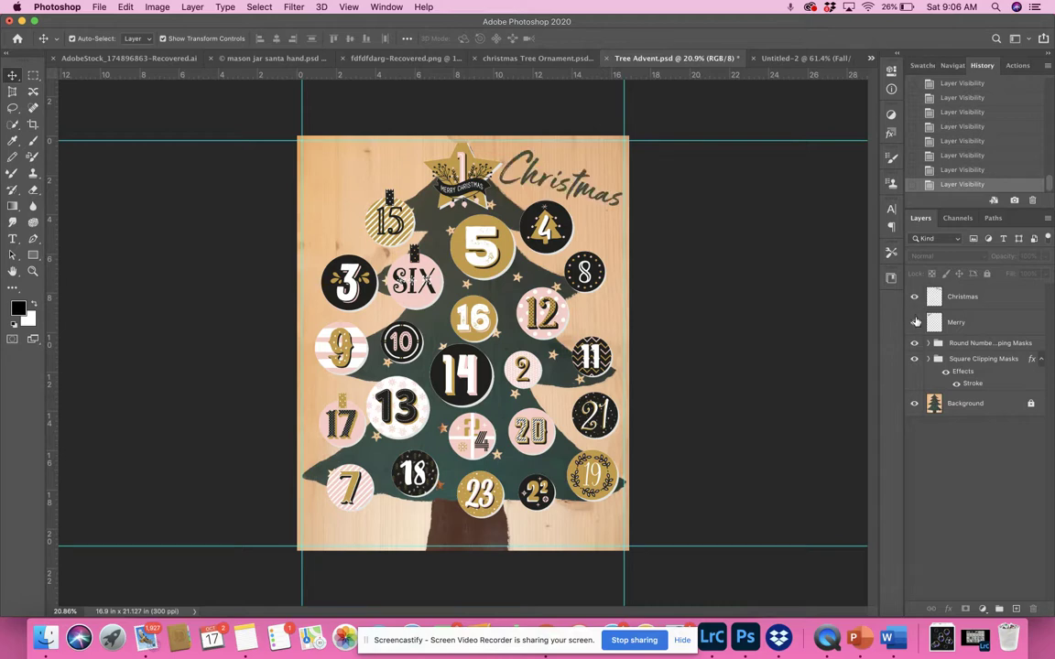
pyautogui.press('super+z')
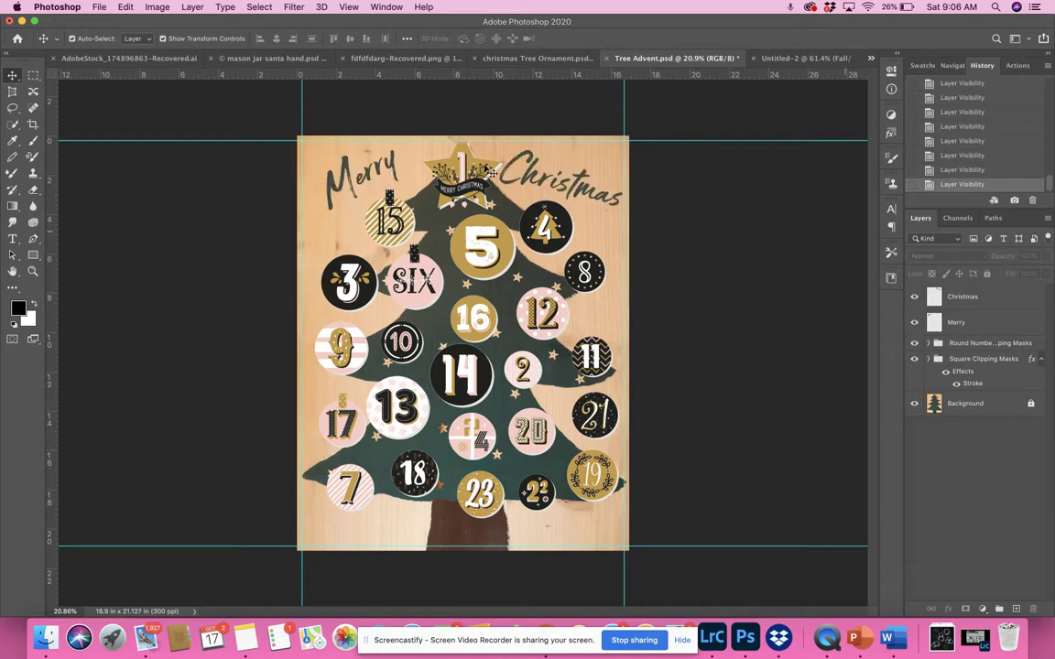
# Move the Merry title about 0.22 in lower, then check it by toggling both titles' visibility.
pyautogui.click(355, 175)
pyautogui.moveTo(349, 171); pyautogui.dragTo(349, 172)
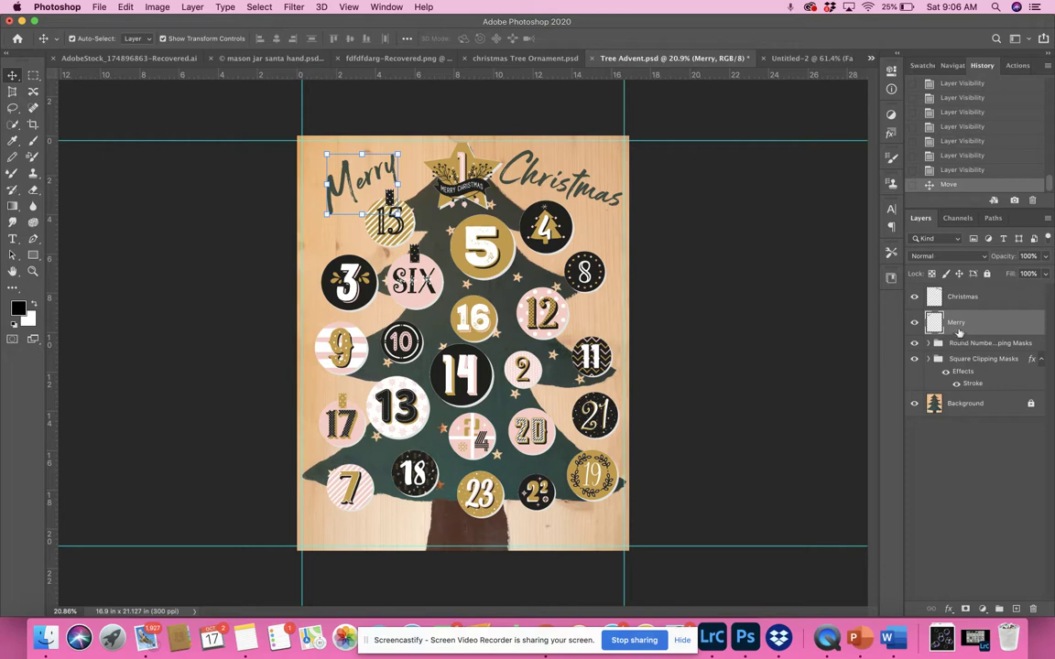
pyautogui.click(914, 323)
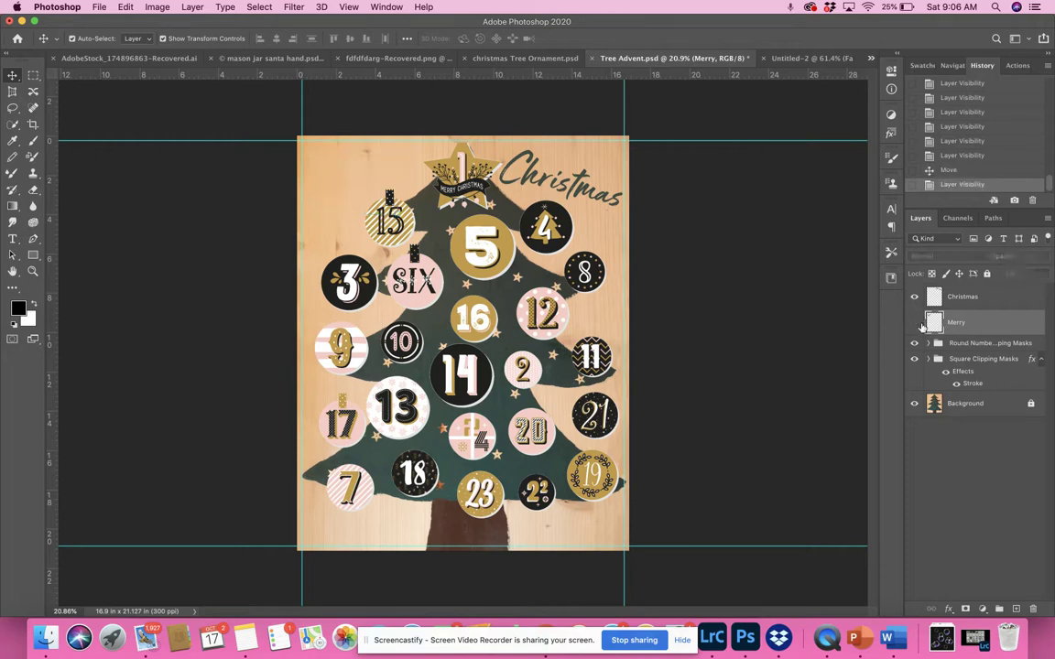
pyautogui.click(914, 297)
pyautogui.click(914, 297)
pyautogui.click(915, 323)
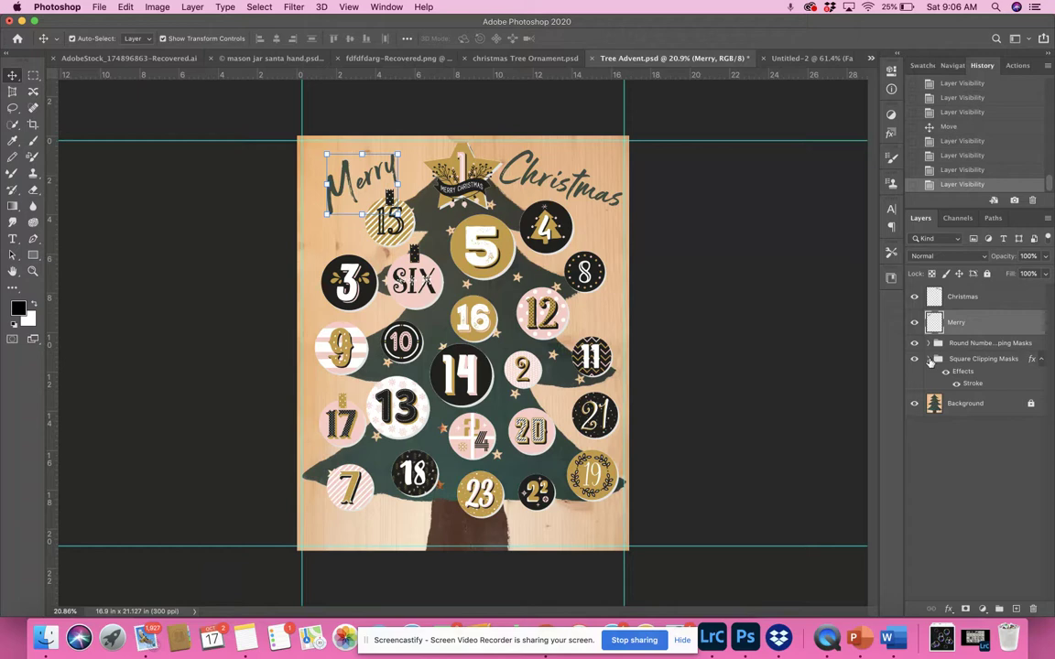
# Expand Square Clipping Masks and preview the grey square behind star 1, leaving it hidden.
pyautogui.click(929, 360)
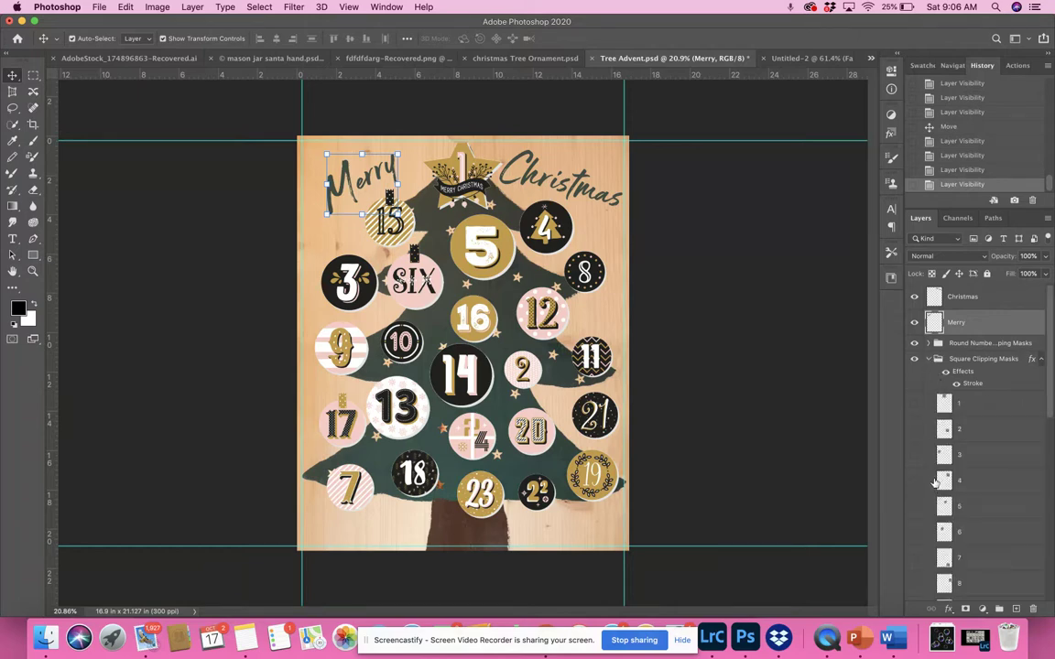
pyautogui.click(914, 404)
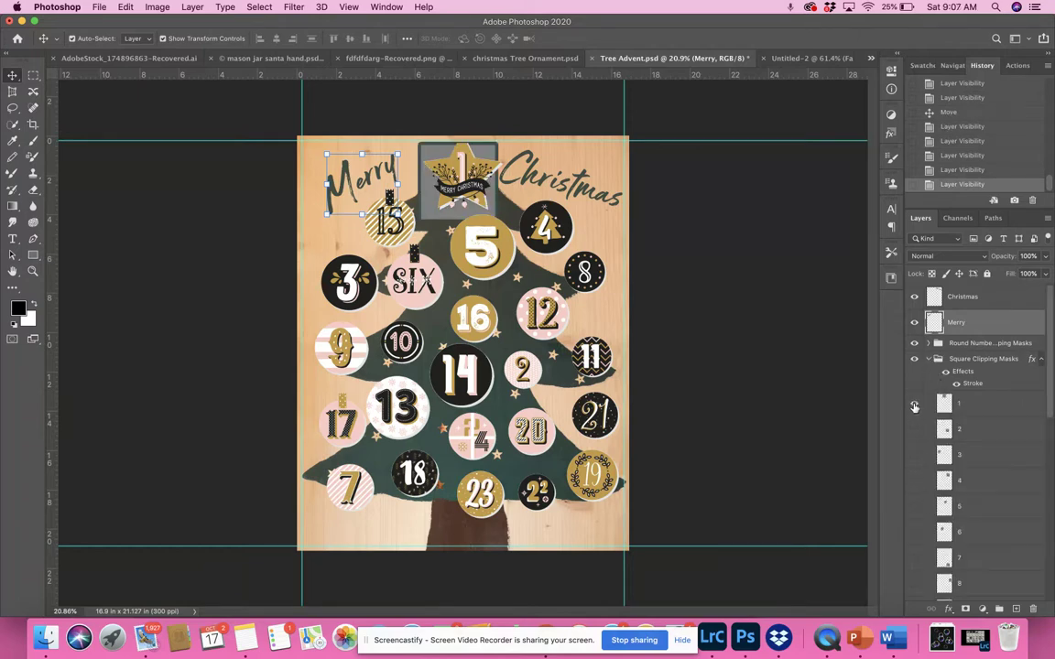
pyautogui.click(767, 358)
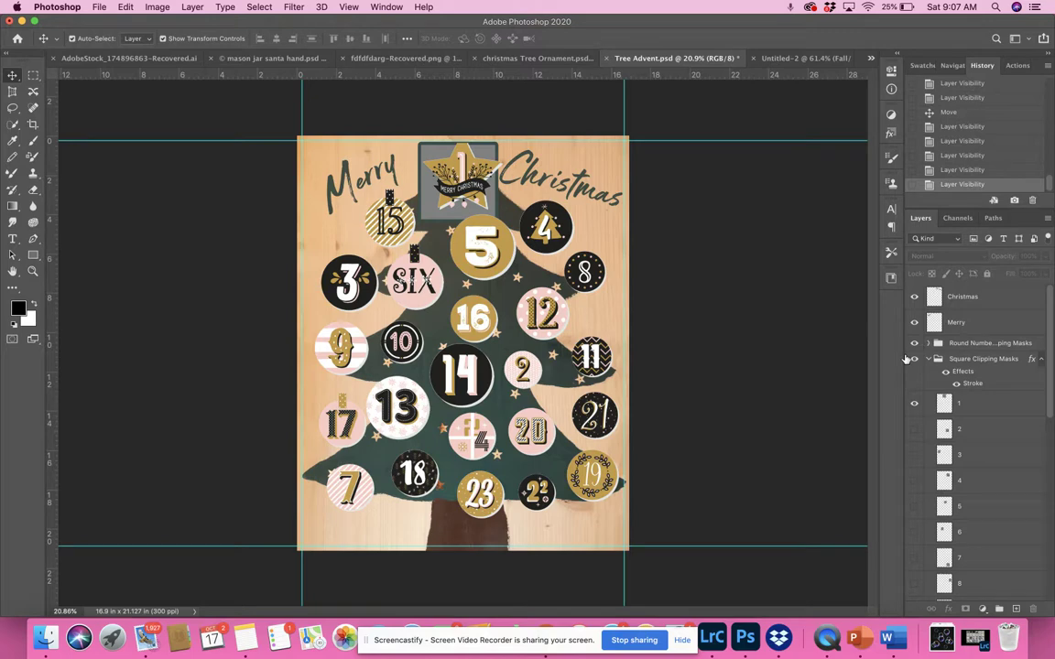
pyautogui.click(914, 404)
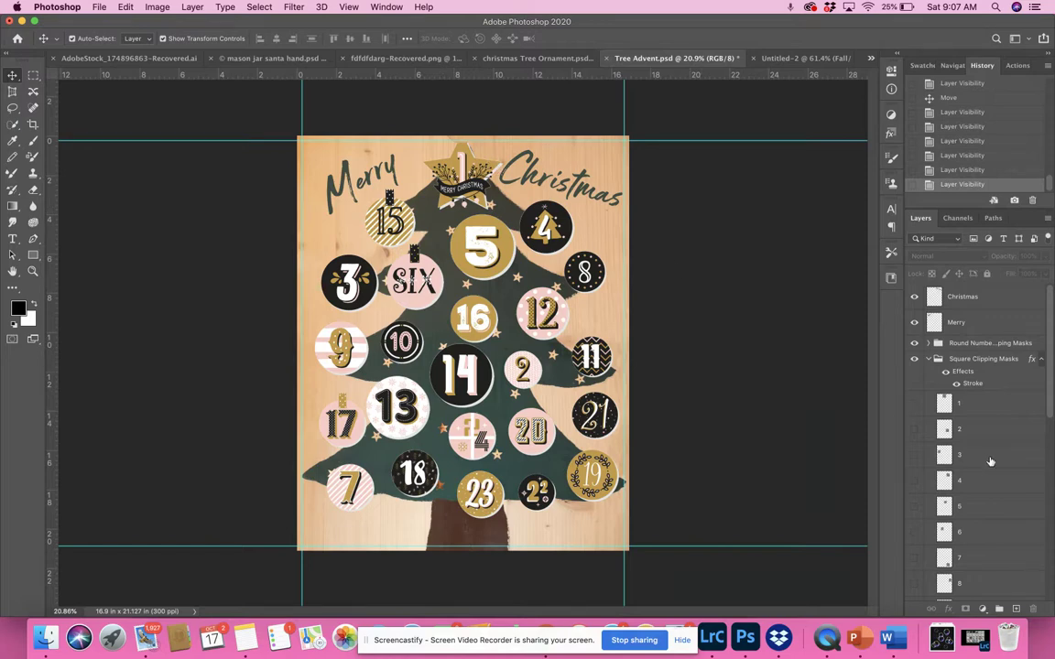
# Show the grey square for number six.
pyautogui.click(928, 345)
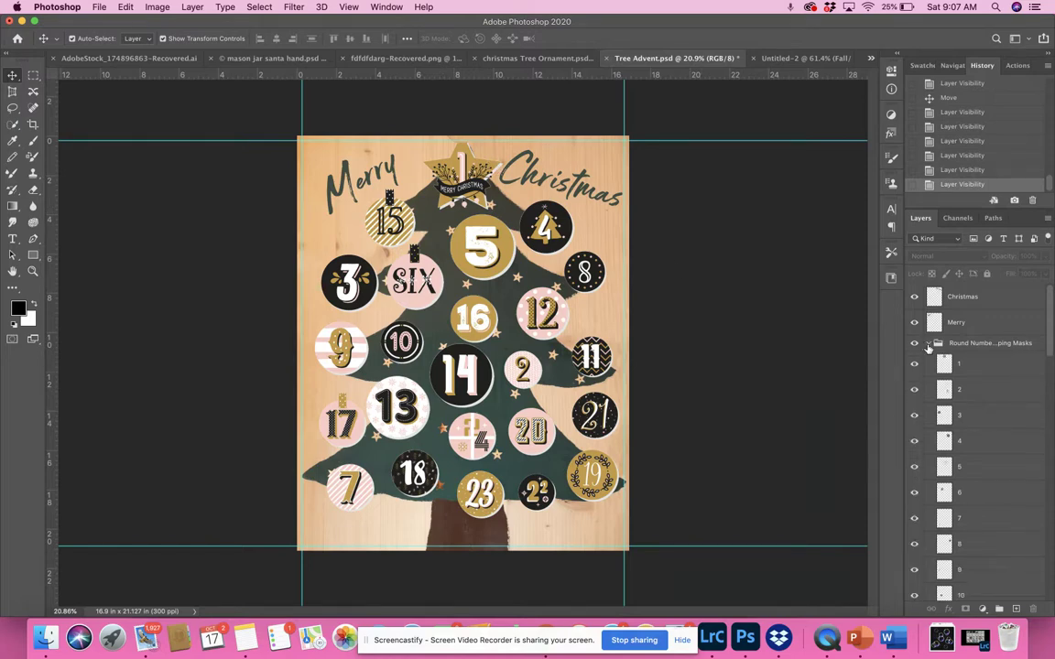
pyautogui.click(928, 346)
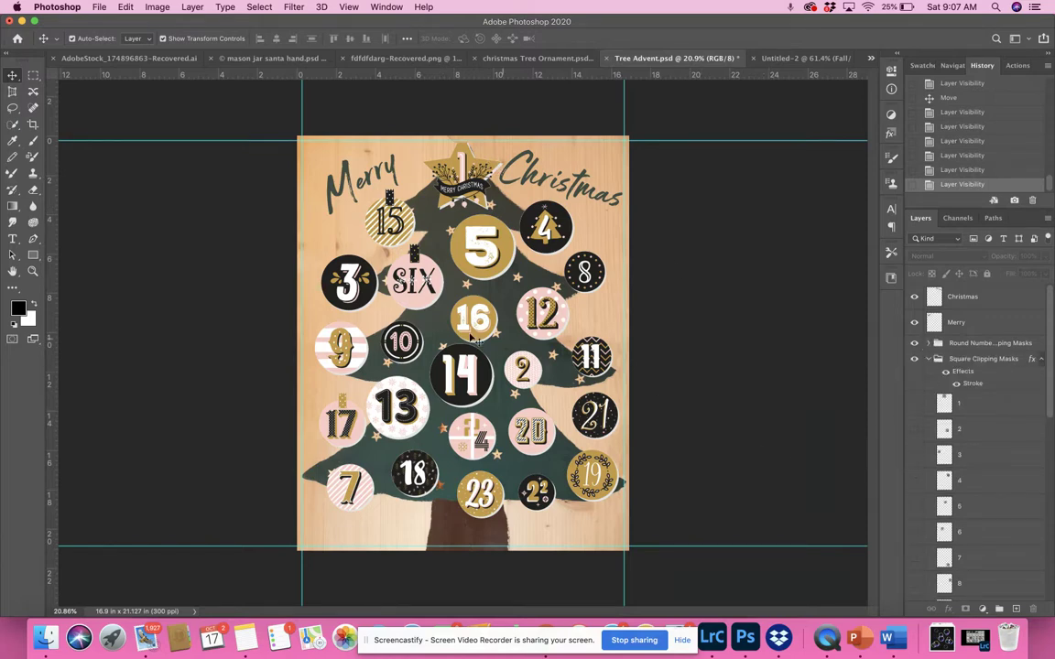
pyautogui.click(914, 532)
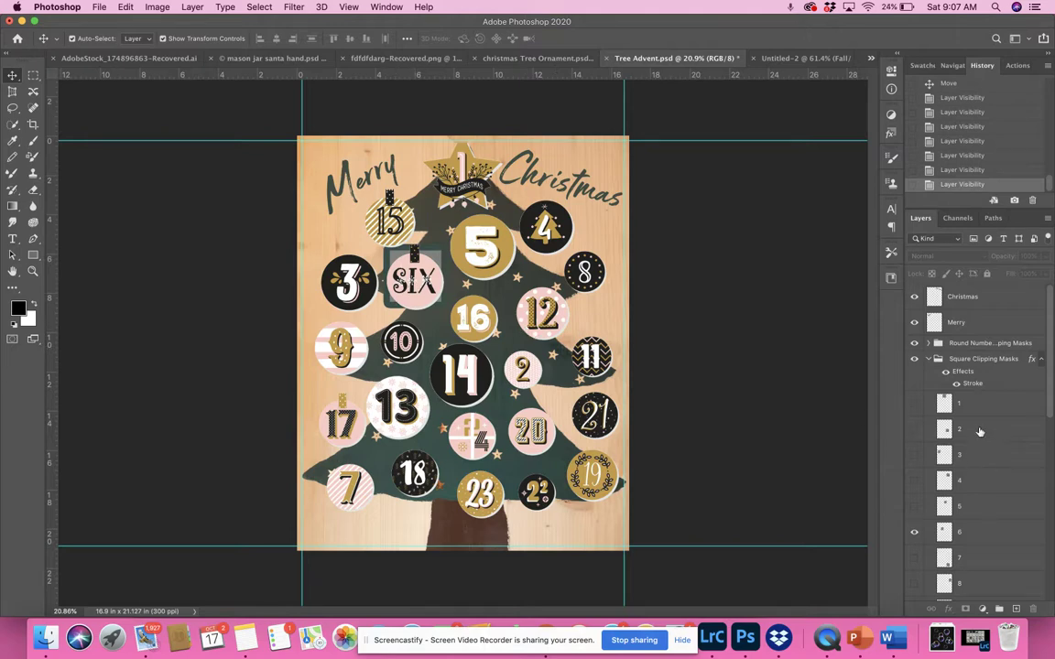
# Nudge the 15 ornament slightly up-left, with the SIX ornament hidden, then show SIX again.
pyautogui.click(929, 343)
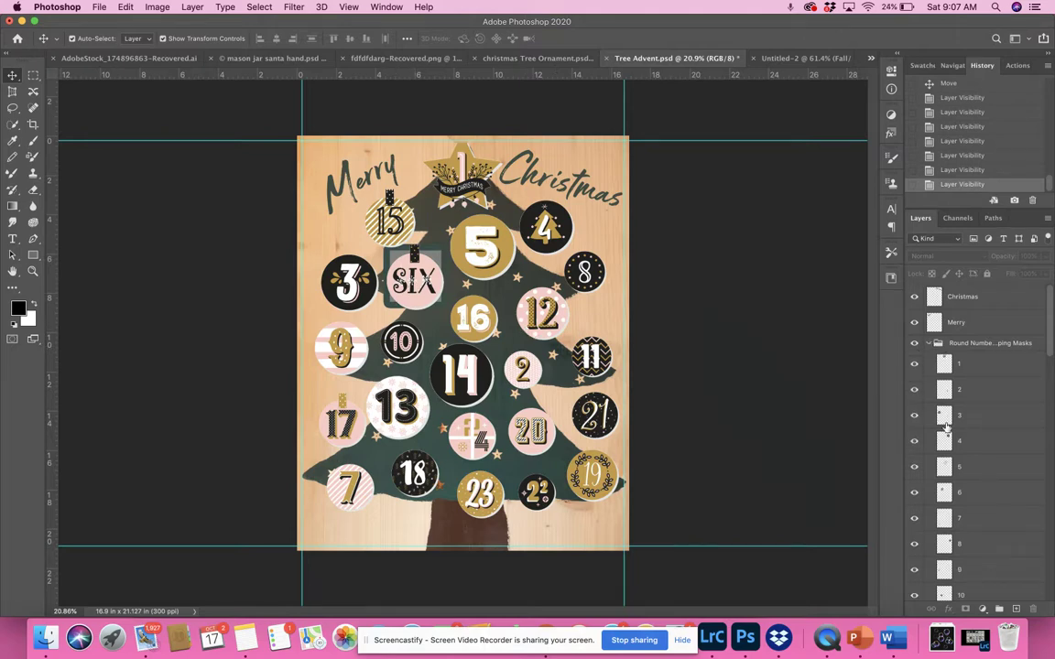
pyautogui.click(914, 493)
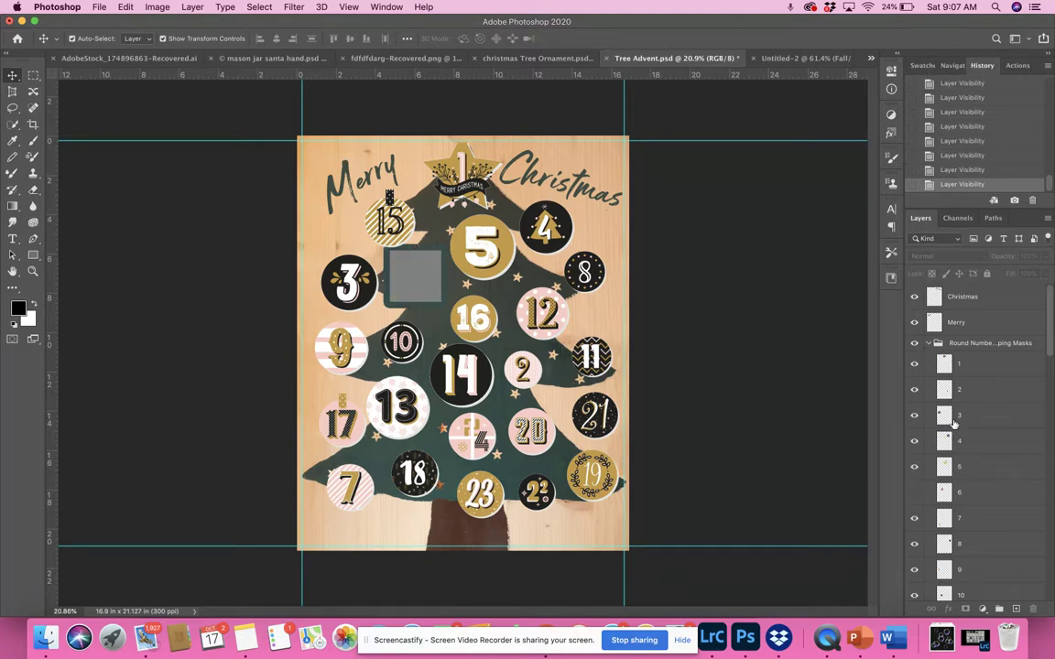
pyautogui.click(405, 239)
pyautogui.moveTo(407, 240); pyautogui.dragTo(407, 236)
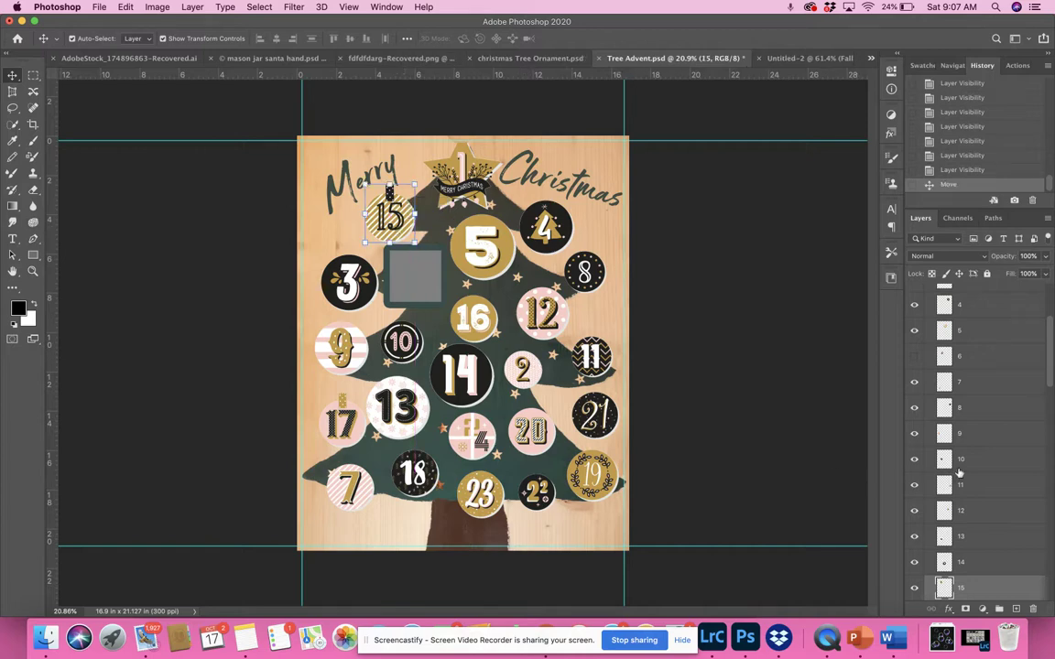
pyautogui.click(915, 358)
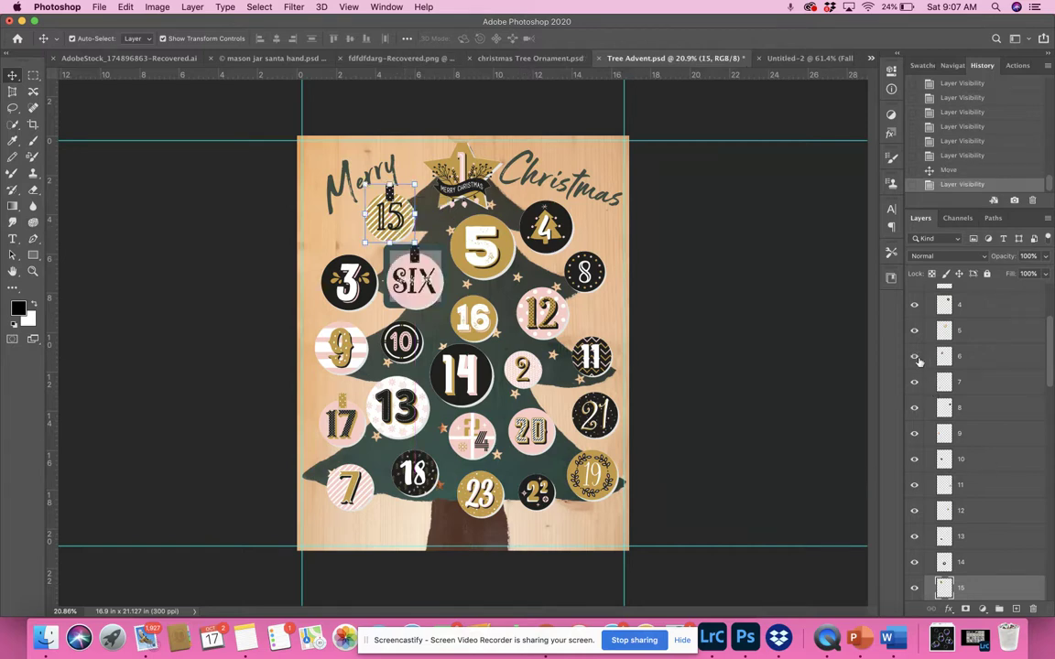
pyautogui.scroll(2, 920, 361)
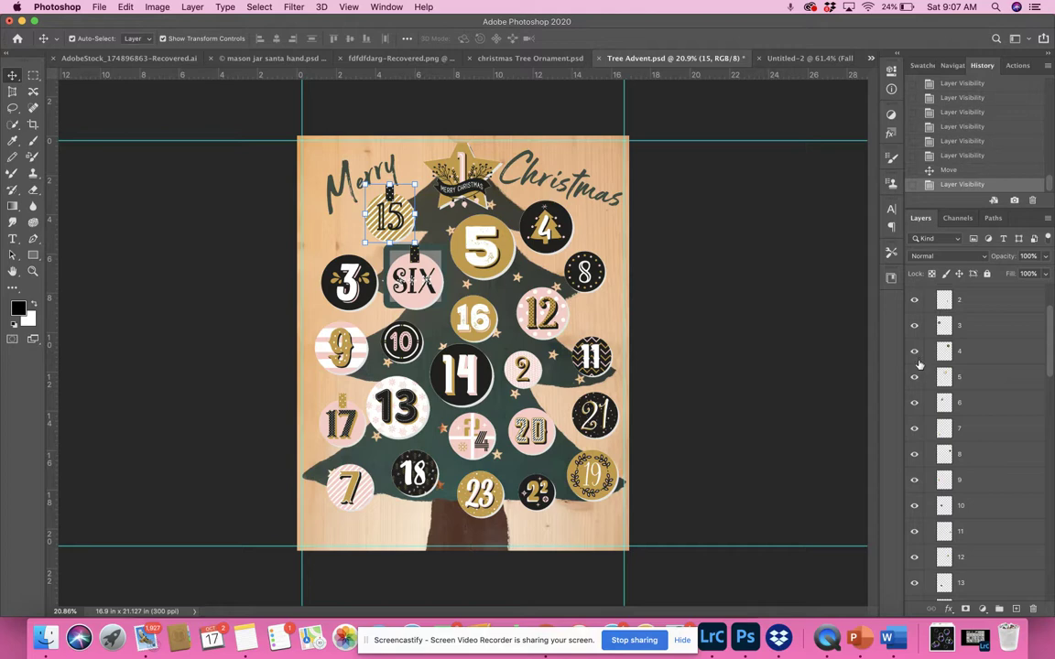
pyautogui.scroll(3, 927, 375)
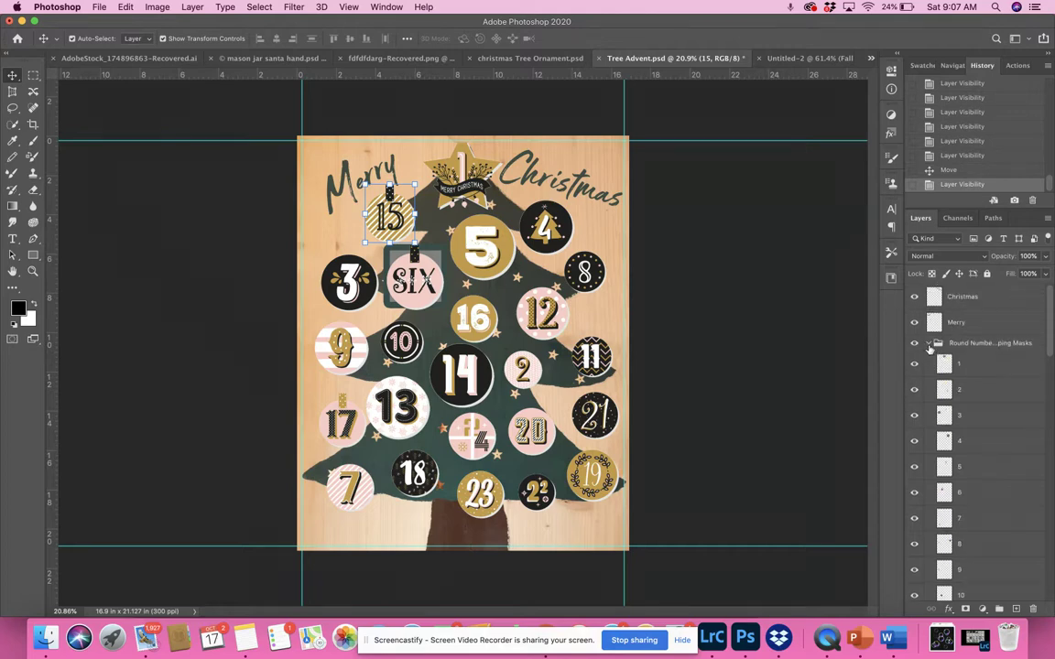
# Hide the number six artwork and select square layer 6 in Square Clipping Masks.
pyautogui.click(930, 344)
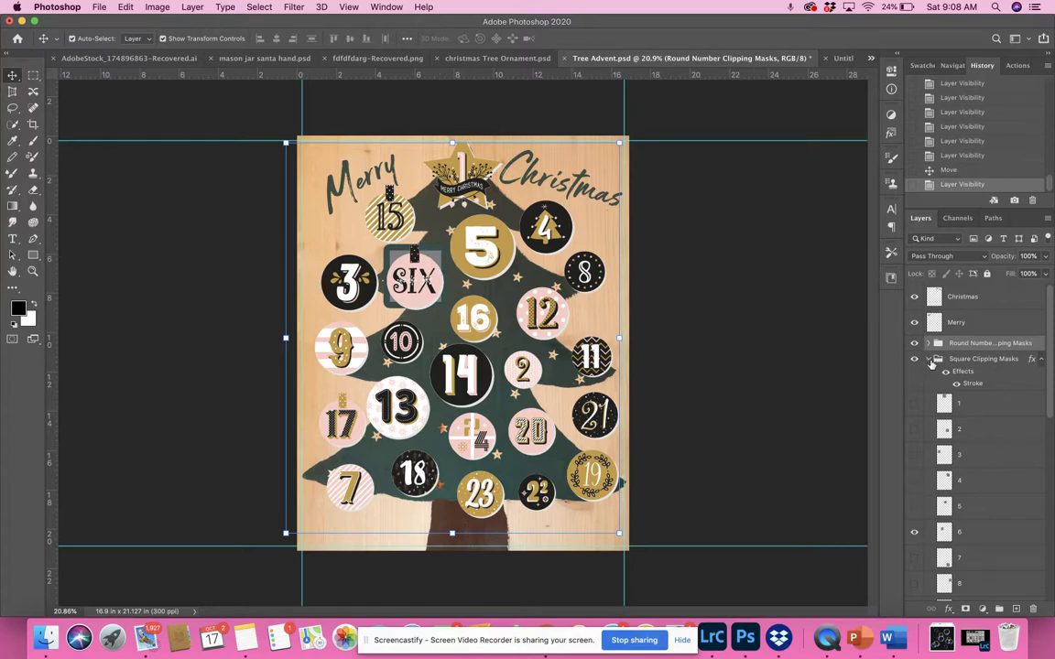
pyautogui.click(928, 342)
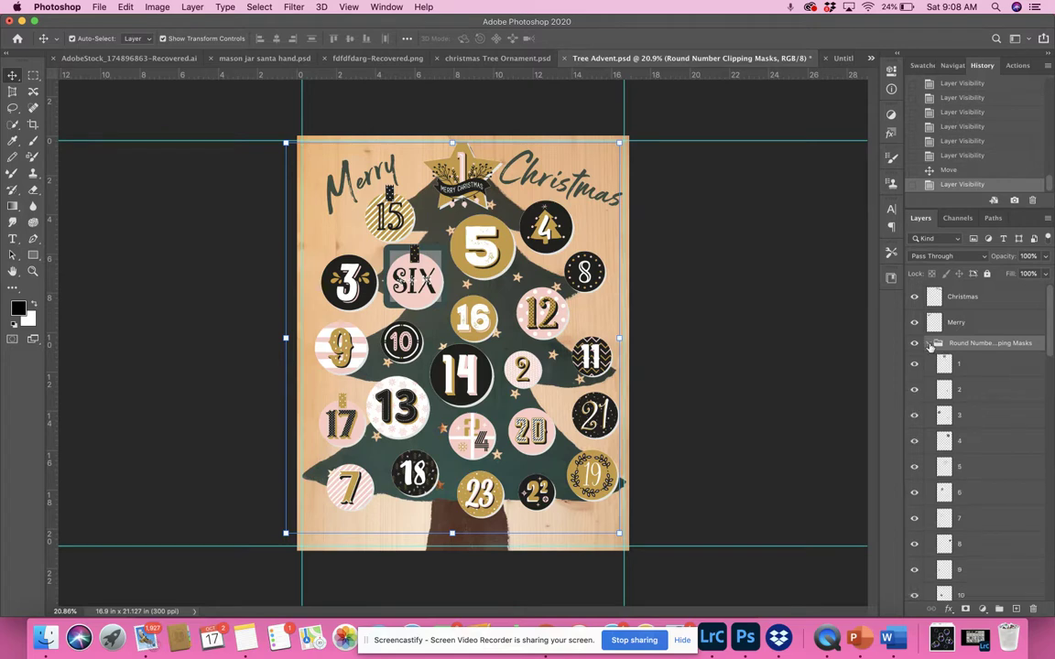
pyautogui.click(914, 494)
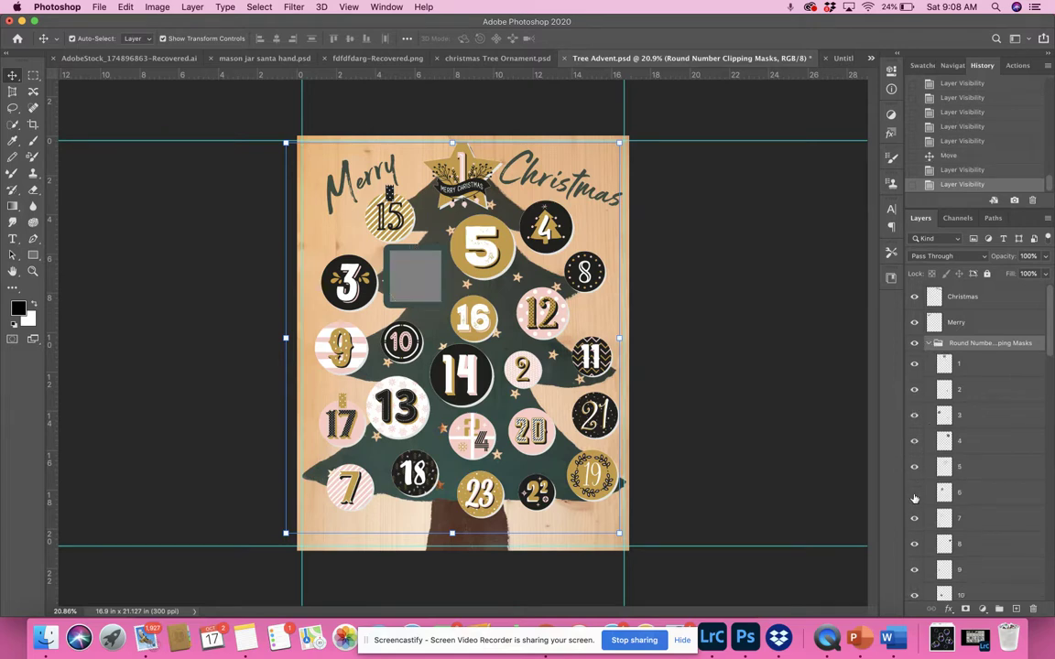
pyautogui.click(929, 343)
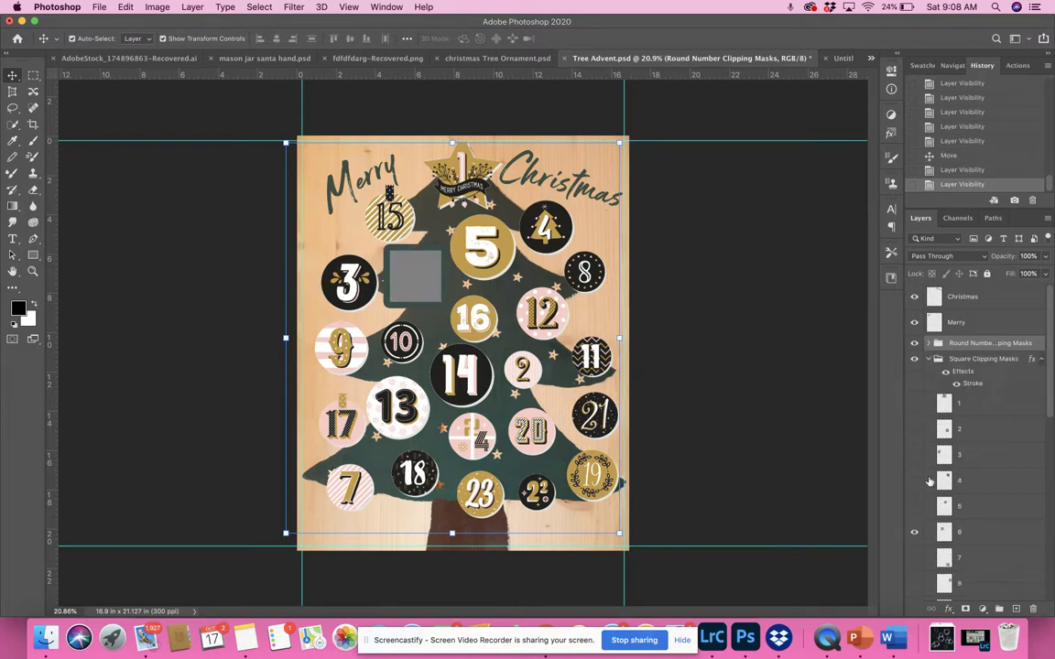
pyautogui.click(991, 536)
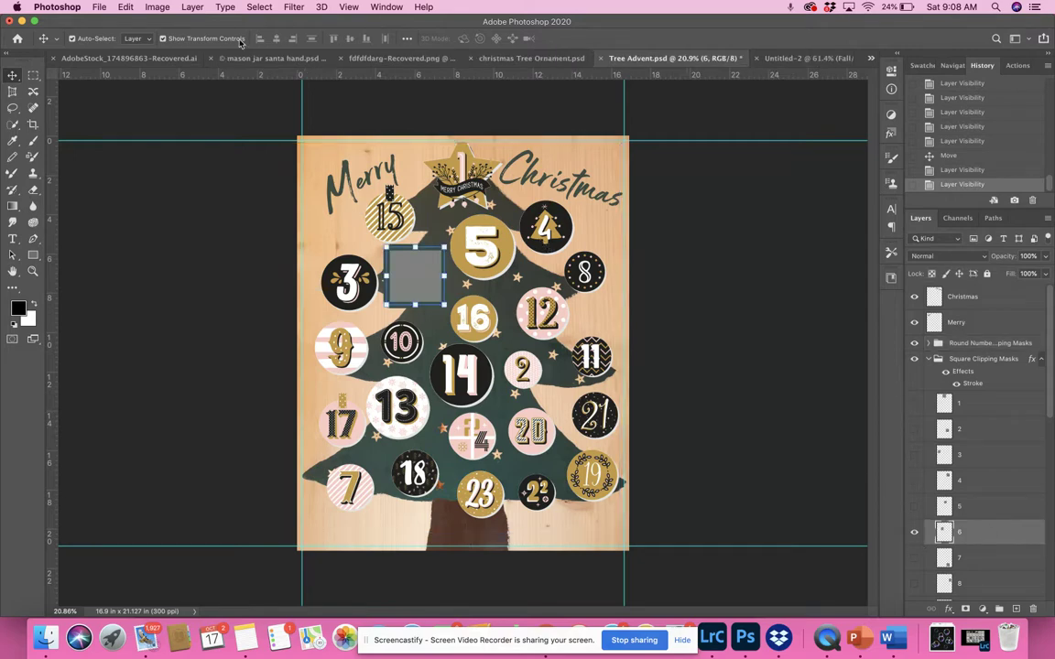
pyautogui.click(101, 8)
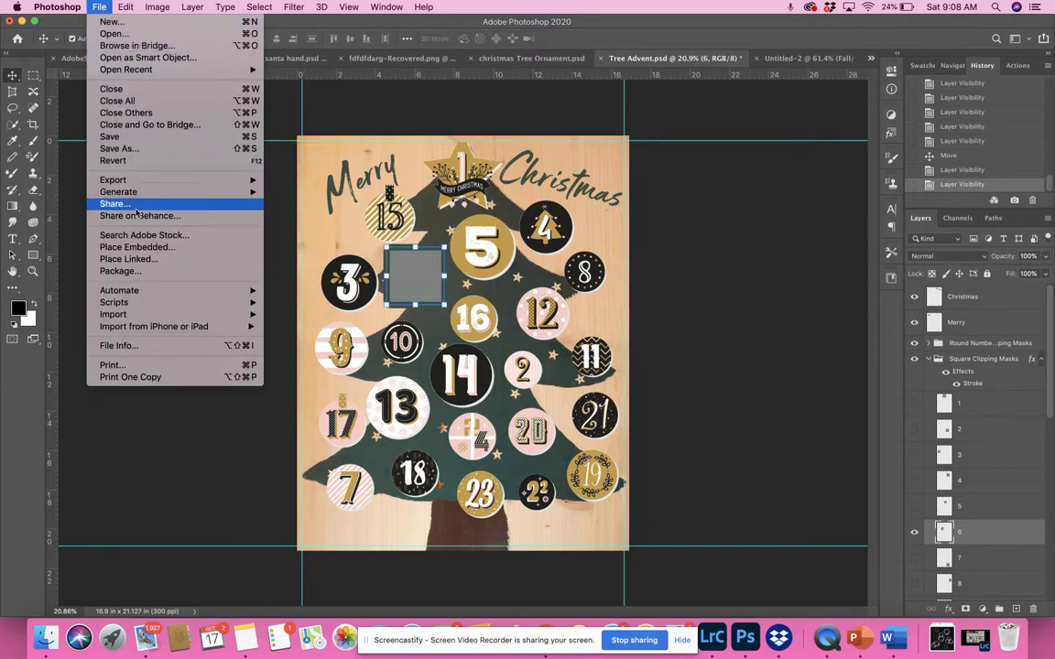
# Embed the child-by-the-tree photo from PICS FOR TEMPLATES, scaled to about 8% over square six.
pyautogui.click(251, 258)
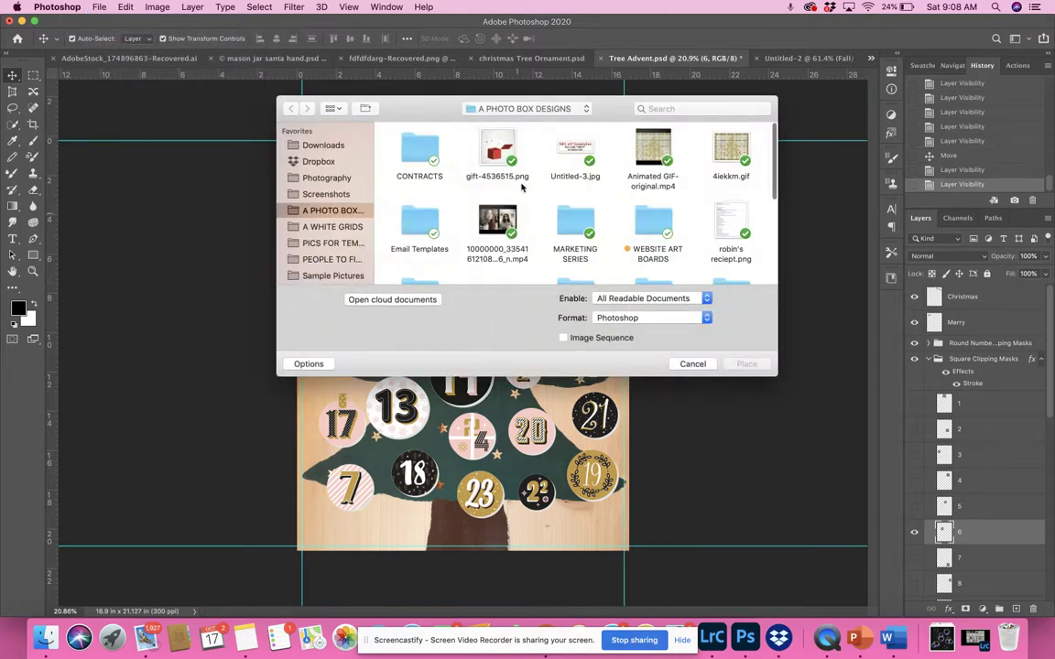
pyautogui.scroll(-1, 542, 203)
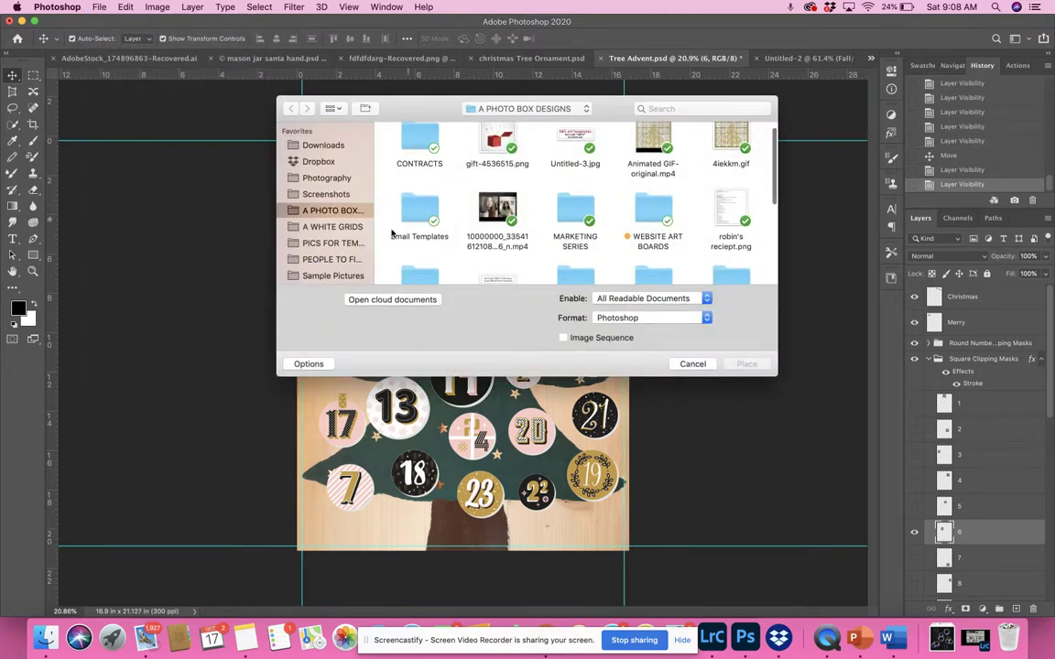
pyautogui.click(332, 242)
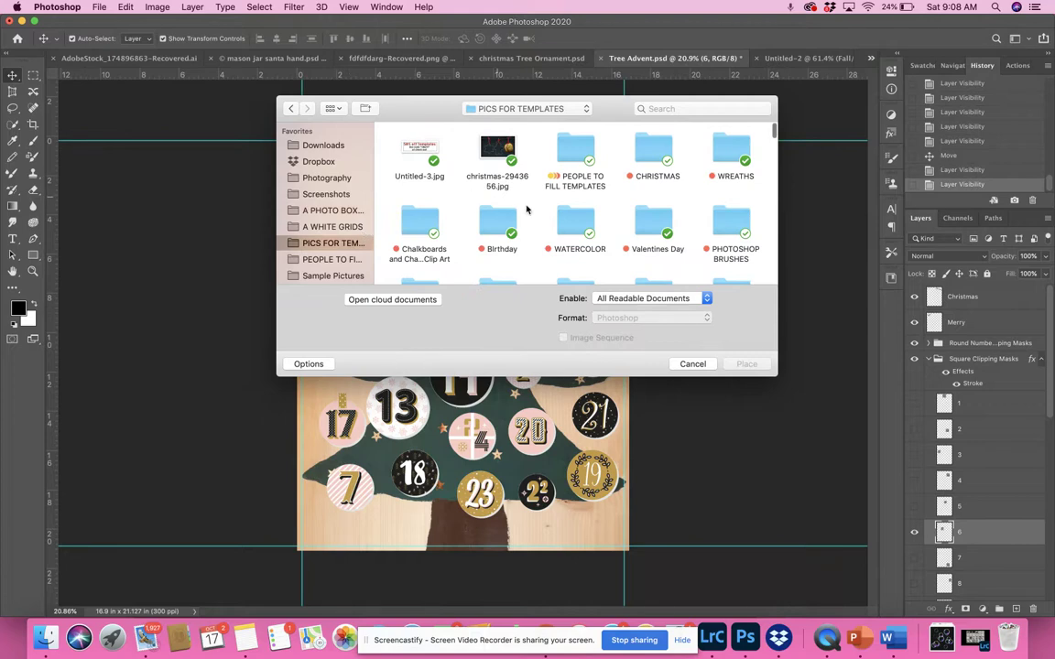
pyautogui.scroll(-10, 527, 210)
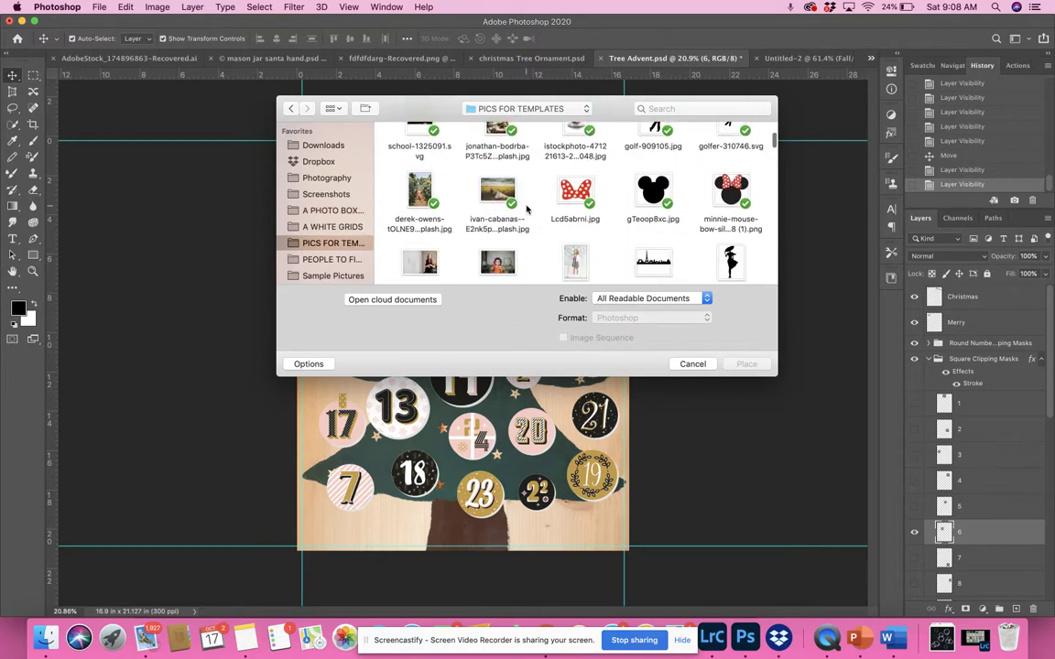
pyautogui.scroll(3, 527, 209)
pyautogui.click(497, 183)
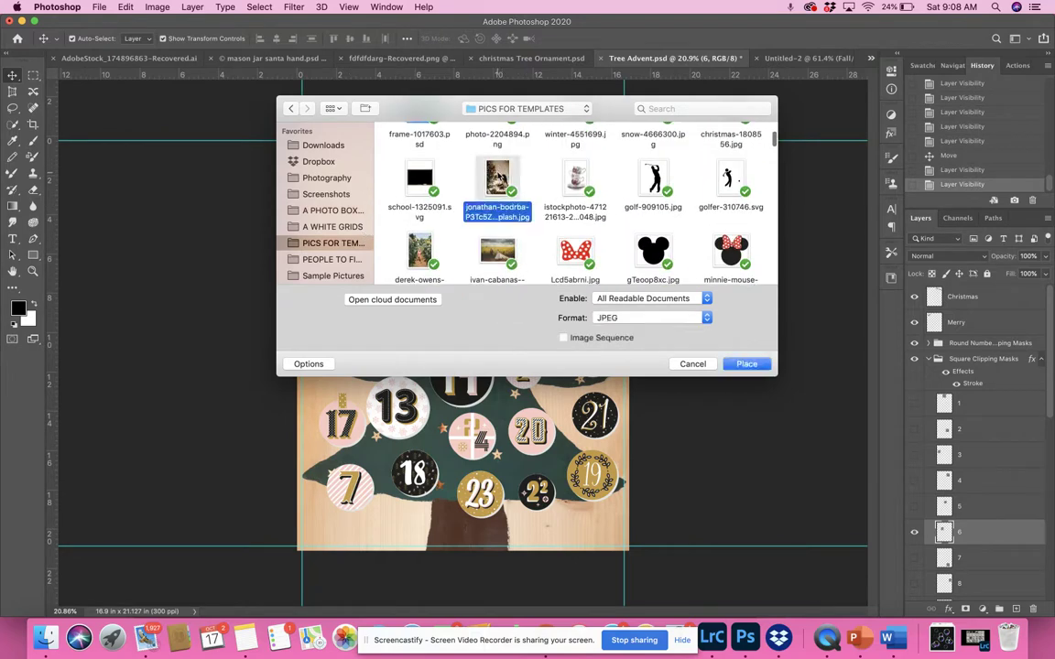
pyautogui.click(746, 366)
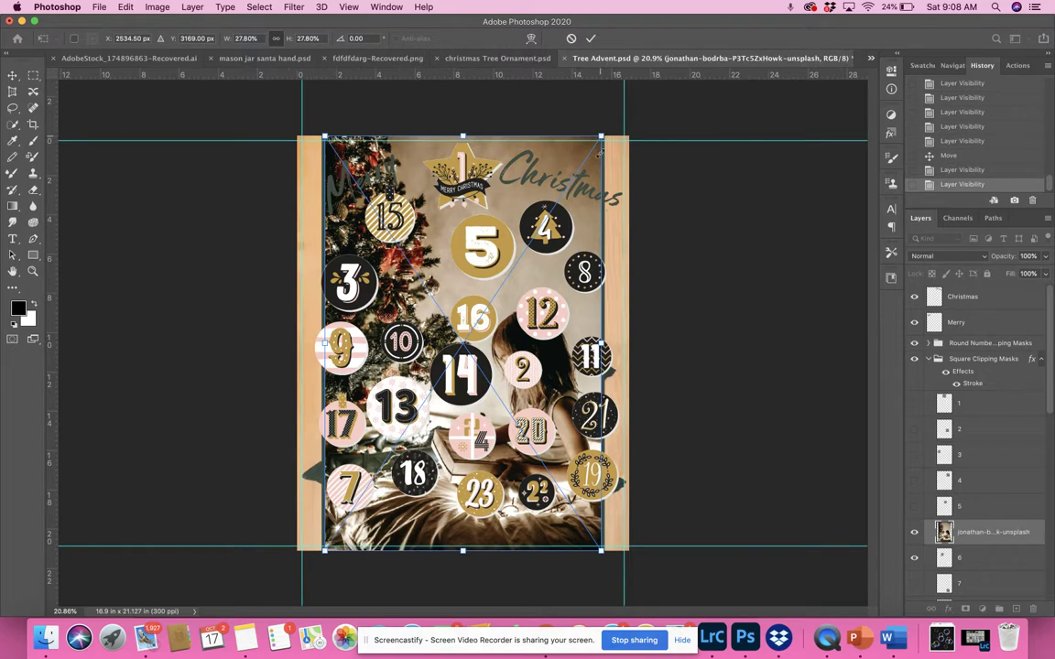
pyautogui.moveTo(601, 154); pyautogui.dragTo(451, 465)
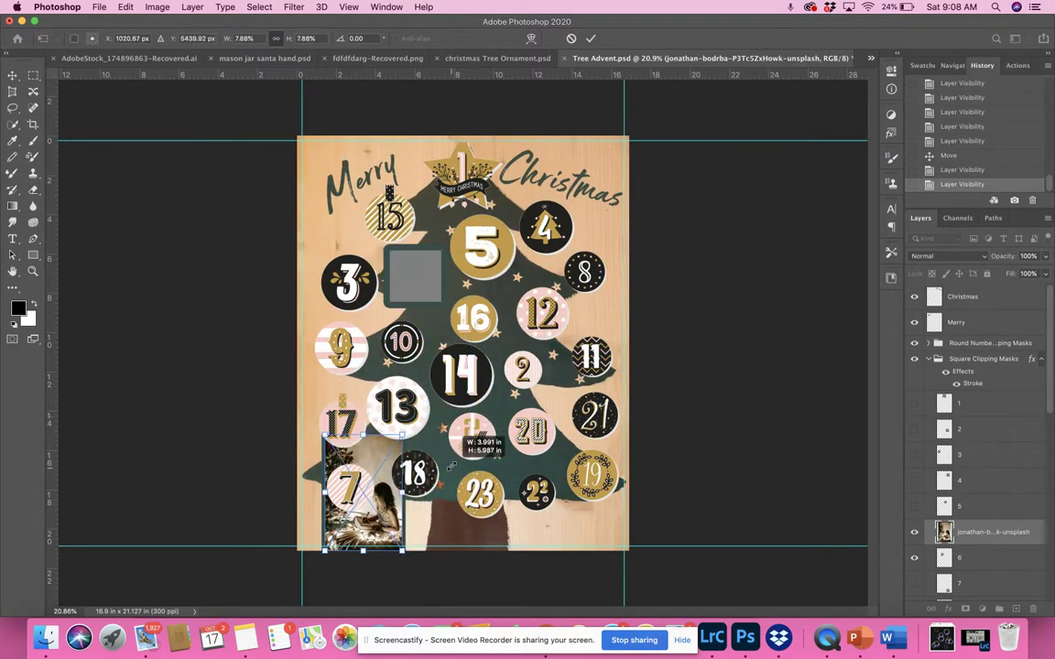
pyautogui.moveTo(371, 509); pyautogui.dragTo(420, 280)
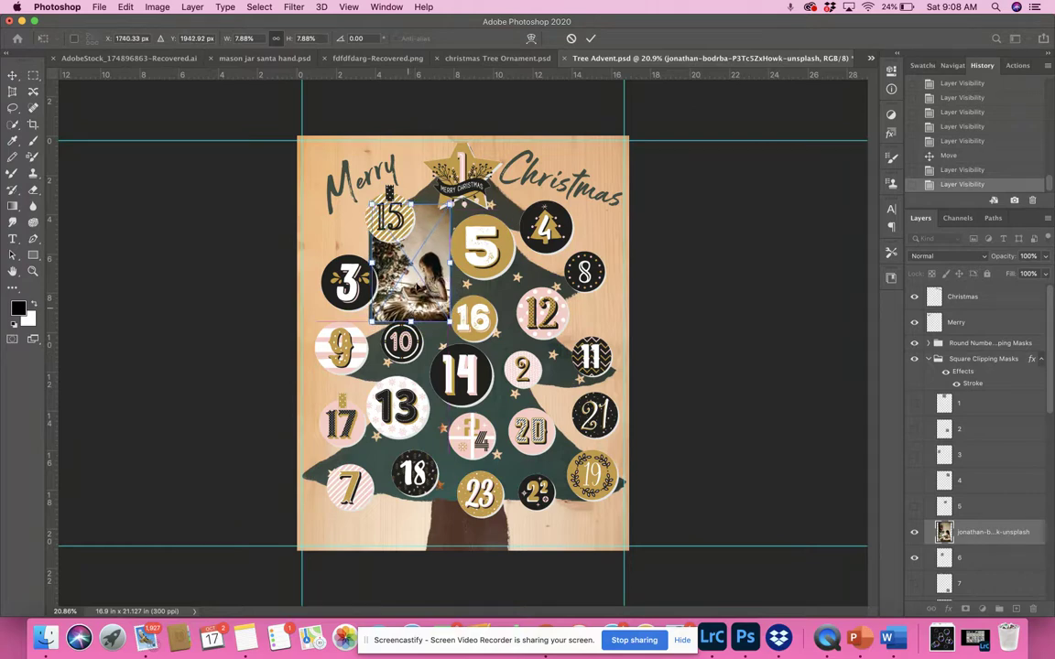
pyautogui.click(591, 39)
# Clip the child photo into square six and turn off the square group's stroke effect.
pyautogui.rightClick(978, 532)
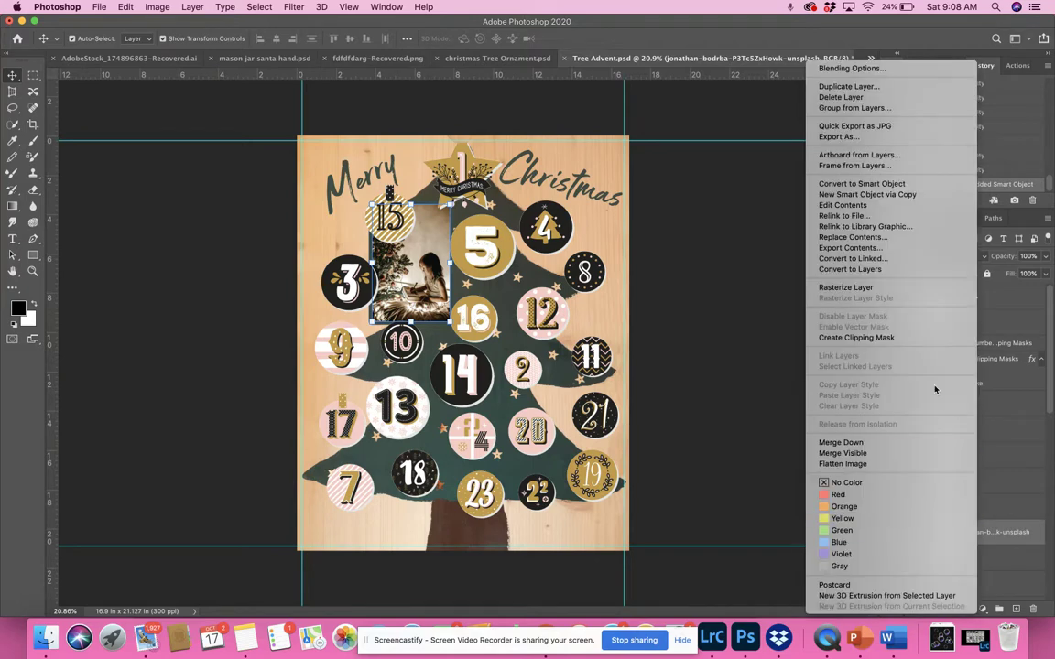
pyautogui.click(916, 339)
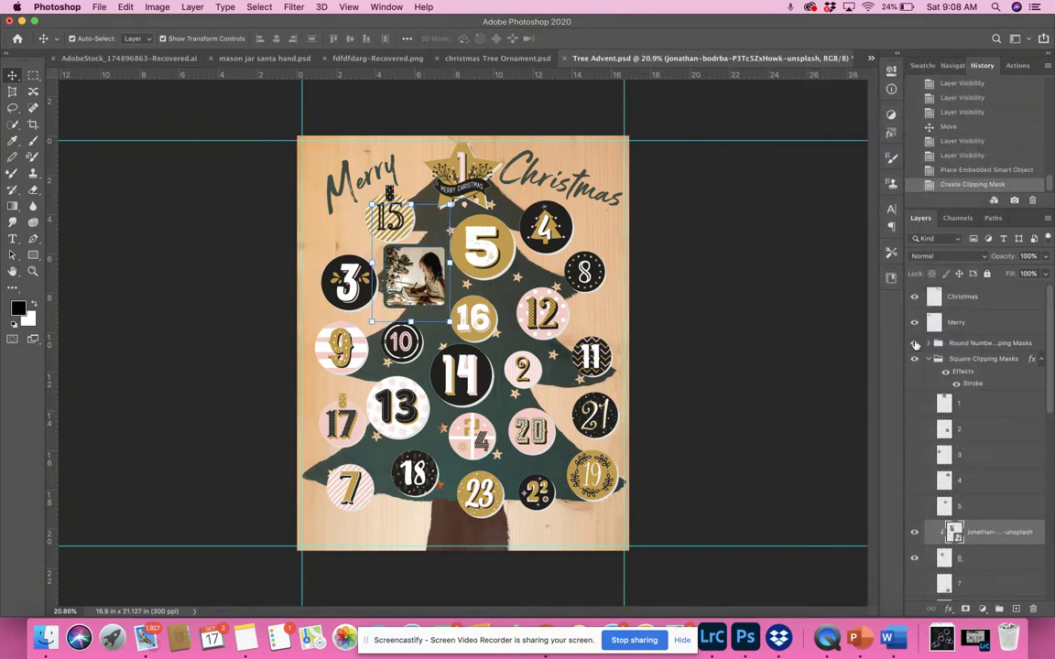
pyautogui.click(751, 342)
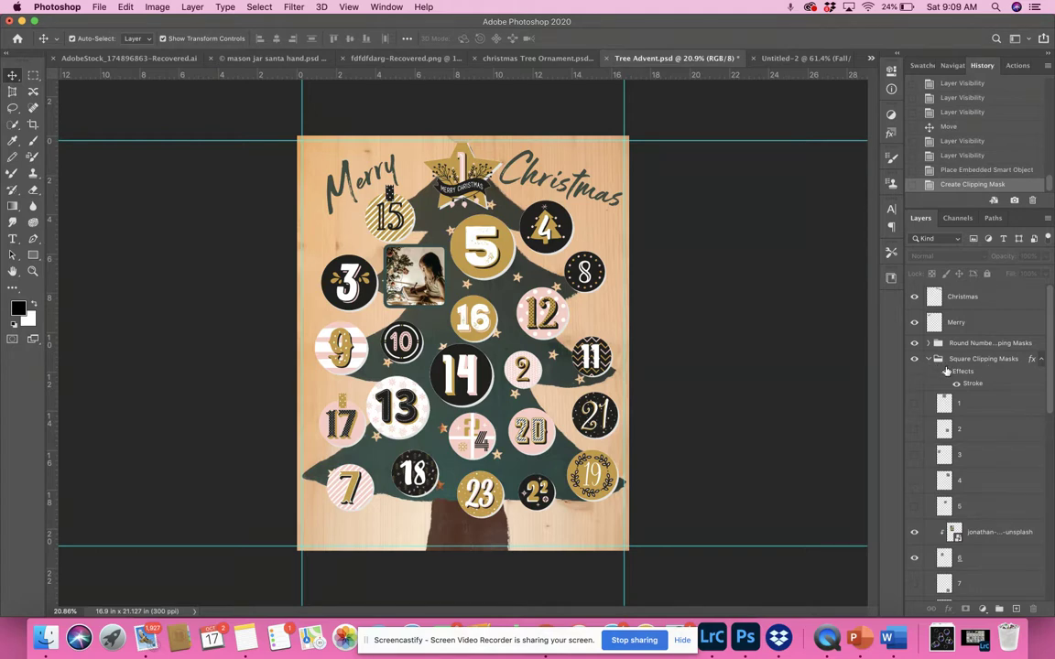
pyautogui.click(946, 373)
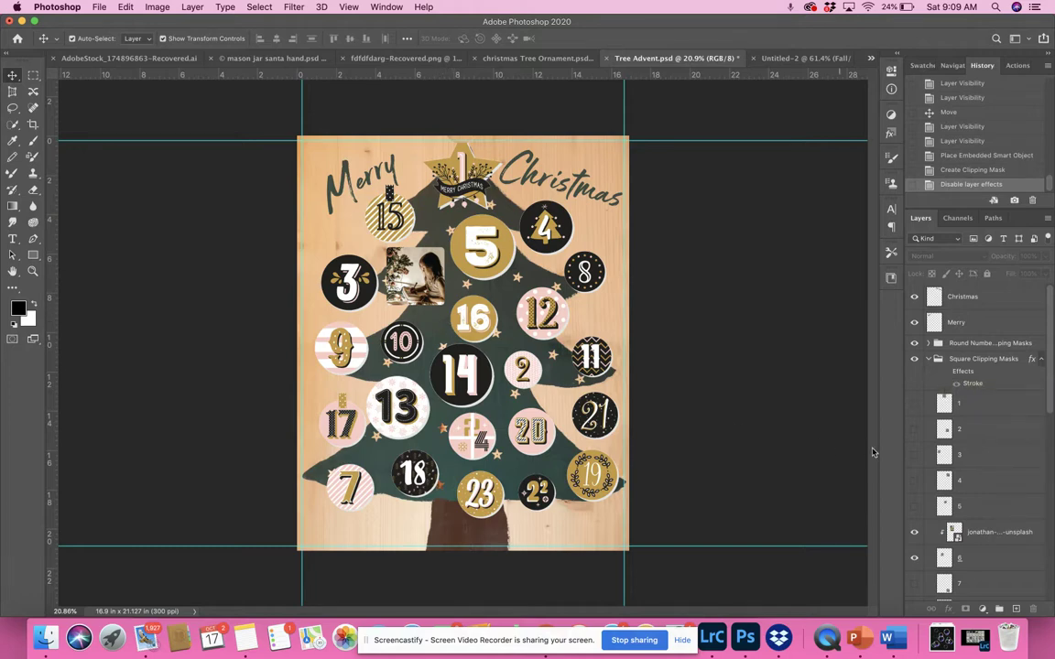
# Compare square six with and without the stroke, leaving the border enabled.
pyautogui.click(945, 376)
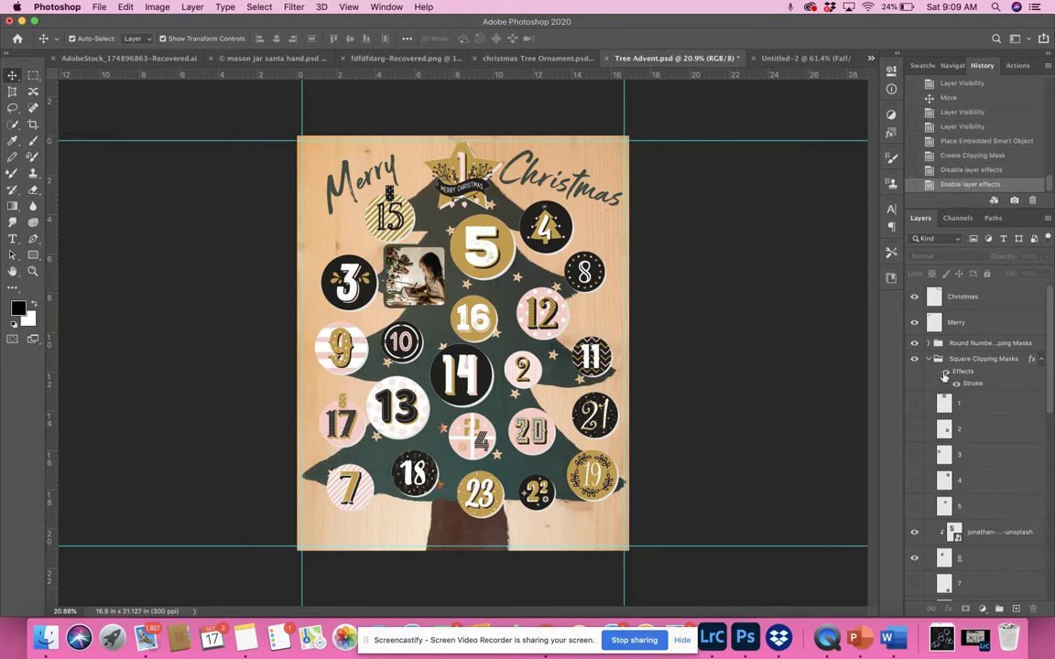
pyautogui.click(945, 375)
pyautogui.click(945, 376)
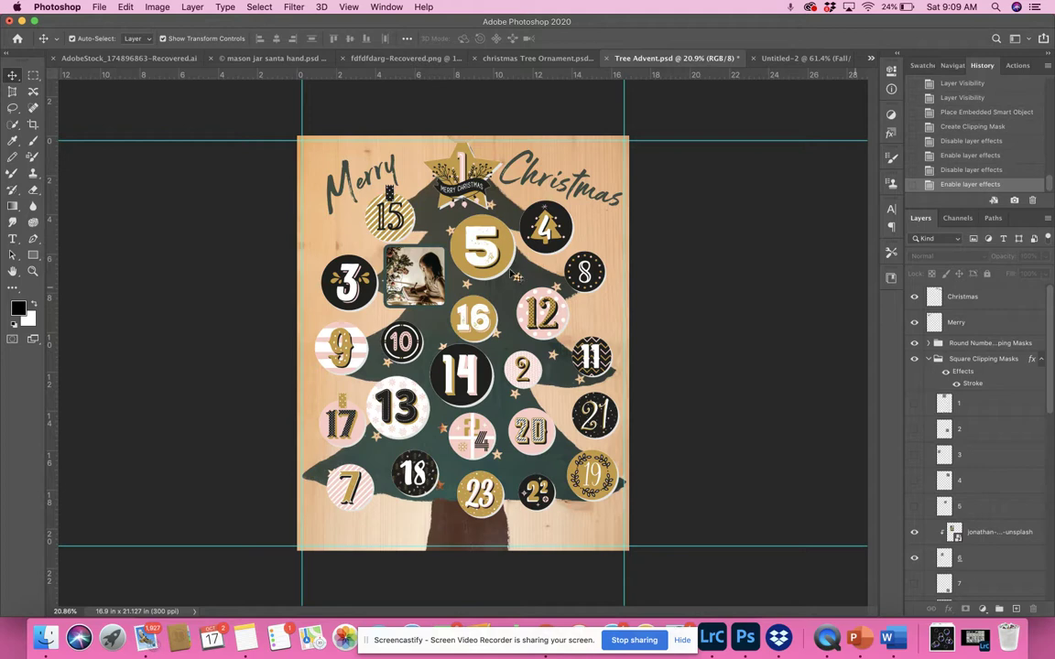
pyautogui.click(956, 535)
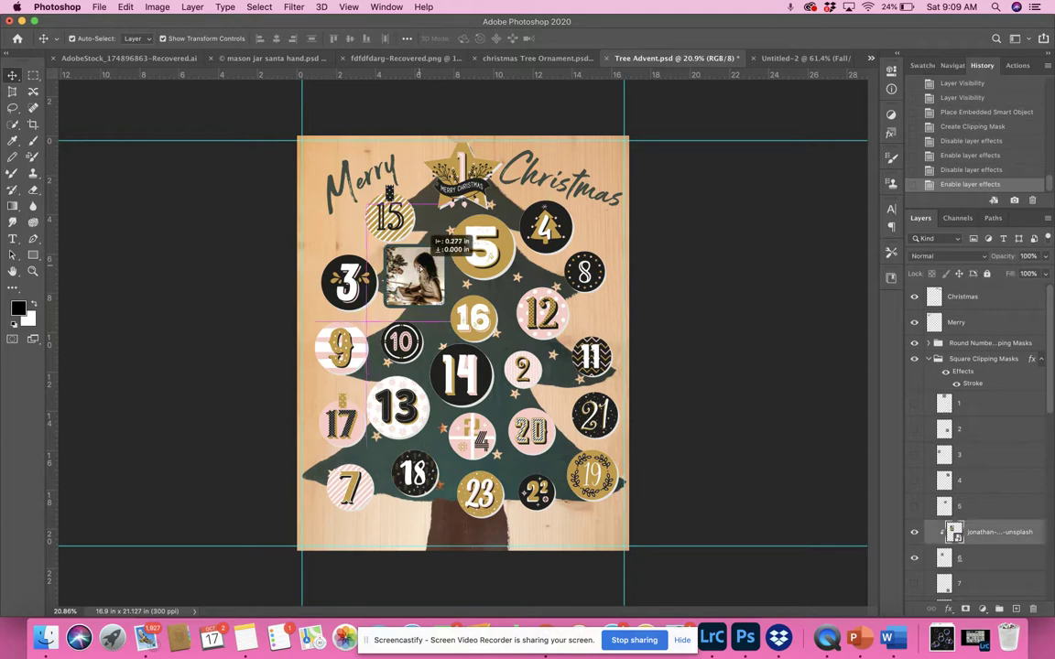
# Nudge the child photo within square six and scale it slightly smaller to fit the frame.
pyautogui.moveTo(429, 261)
pyautogui.mouseDown()
pyautogui.moveTo(449, 255)
pyautogui.moveTo(433, 264)
pyautogui.mouseUp()
pyautogui.press('super+t')
pyautogui.moveTo(447, 327); pyautogui.dragTo(434, 311)
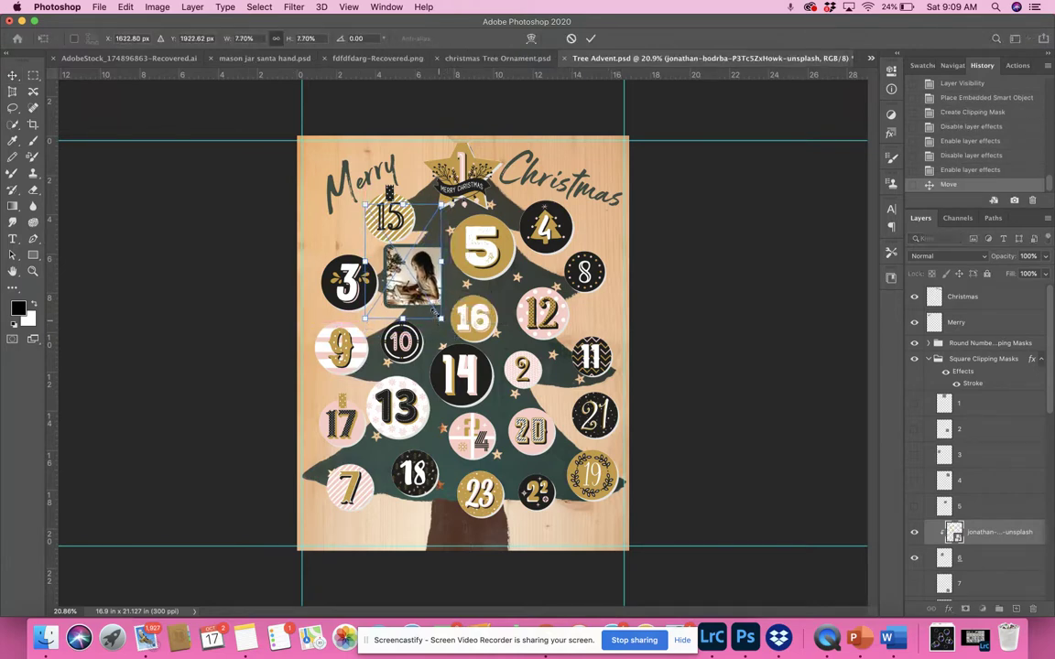
pyautogui.click(12, 75)
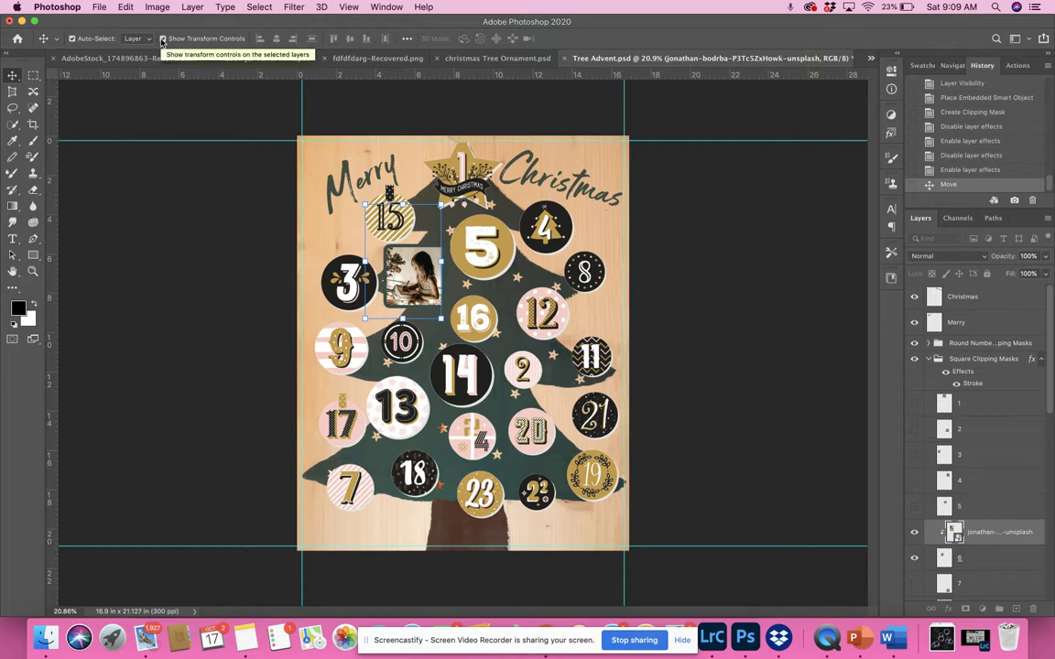
pyautogui.moveTo(416, 281); pyautogui.dragTo(417, 283)
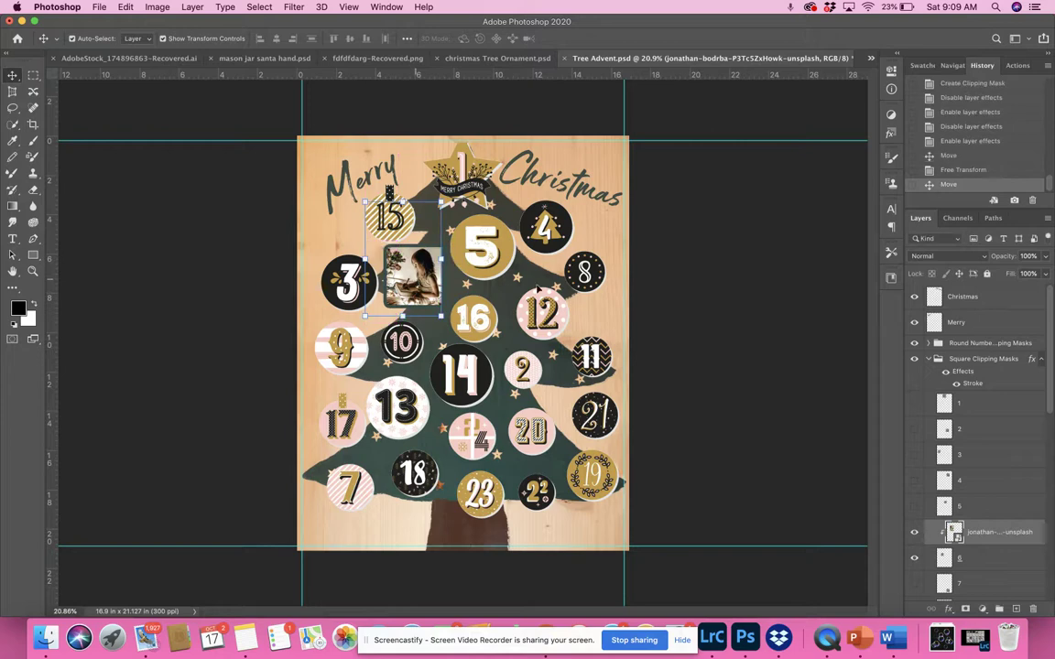
pyautogui.click(747, 355)
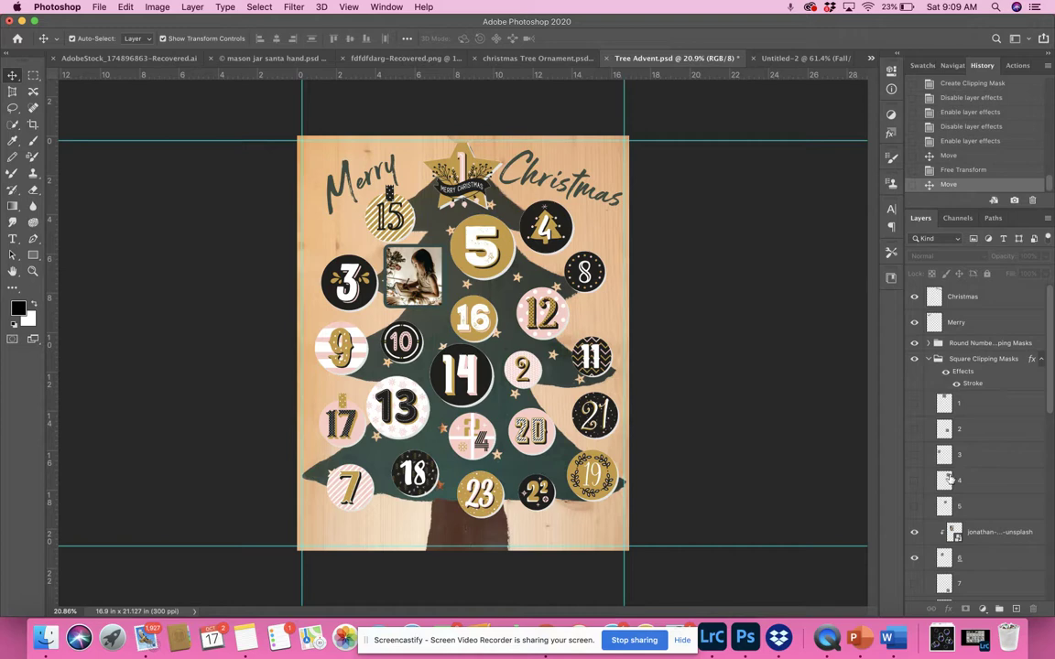
pyautogui.click(928, 358)
# Nudge the star topper about 0.2 in and select the round number 14 layer.
pyautogui.click(925, 346)
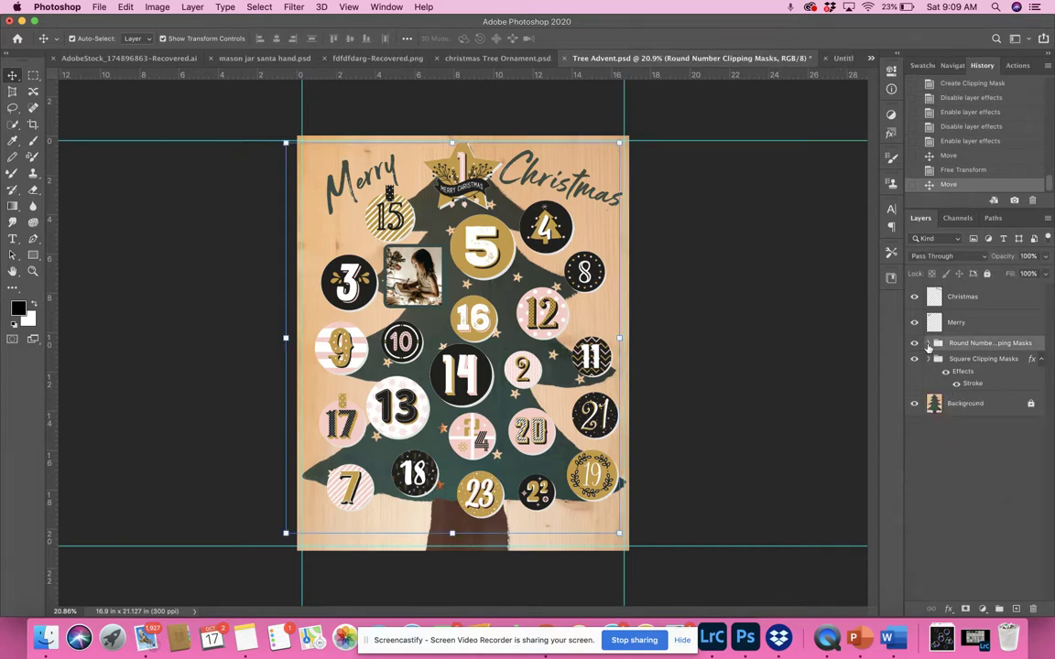
pyautogui.click(928, 344)
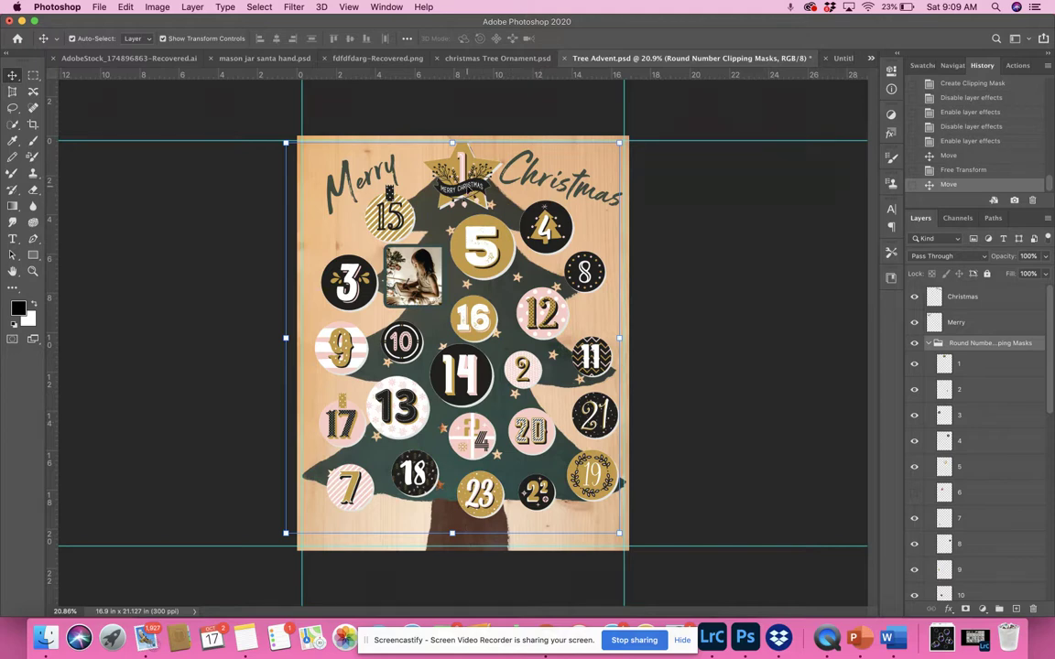
pyautogui.moveTo(463, 183); pyautogui.dragTo(465, 185)
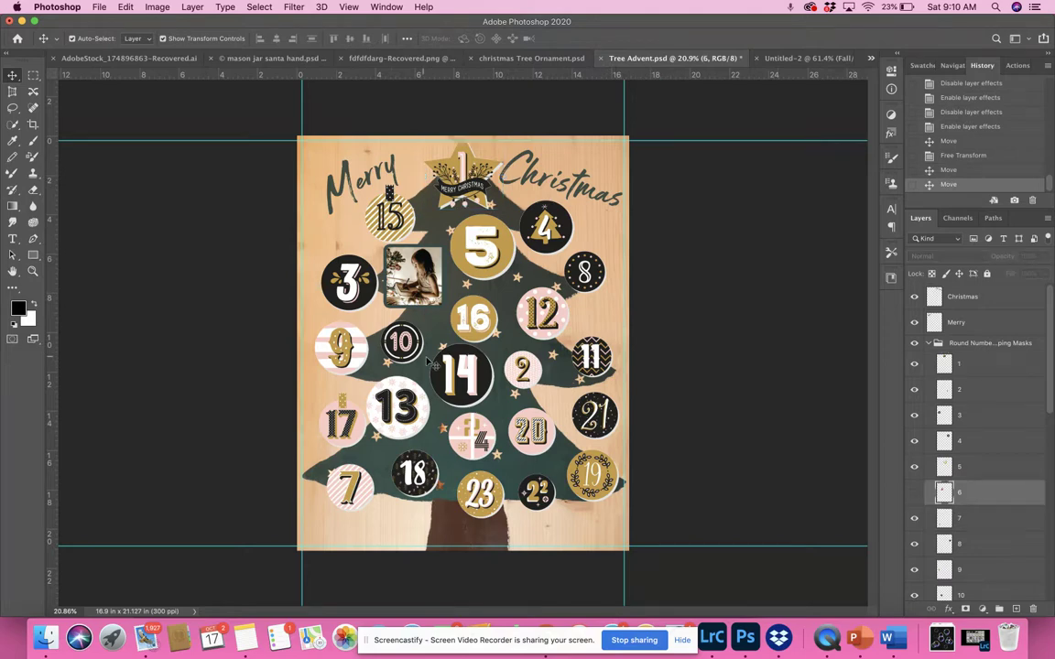
pyautogui.click(466, 375)
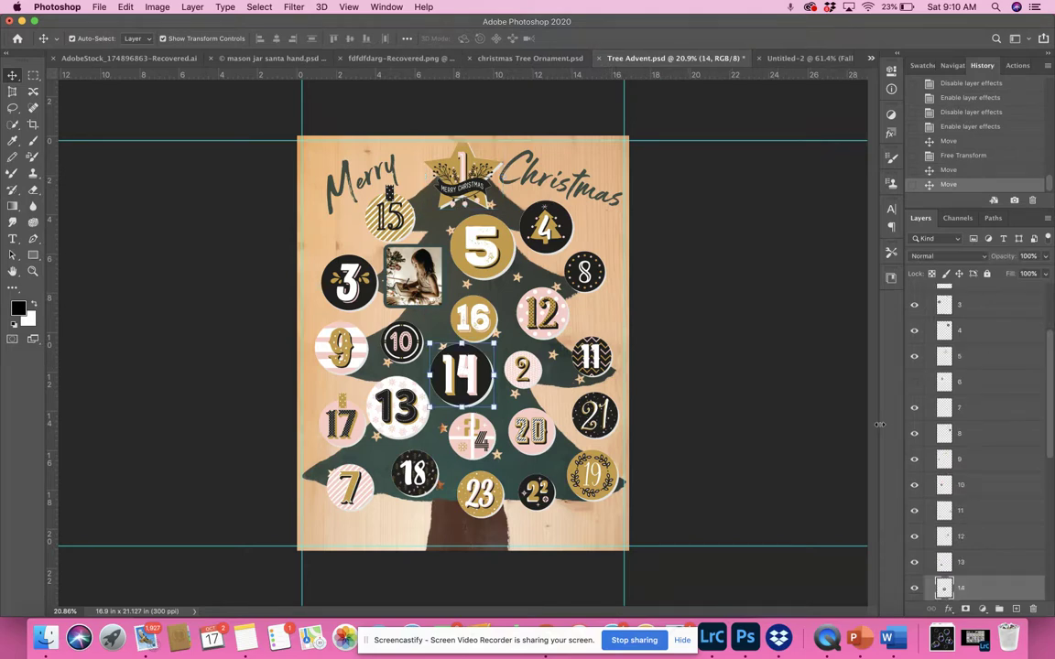
pyautogui.scroll(-3, 954, 514)
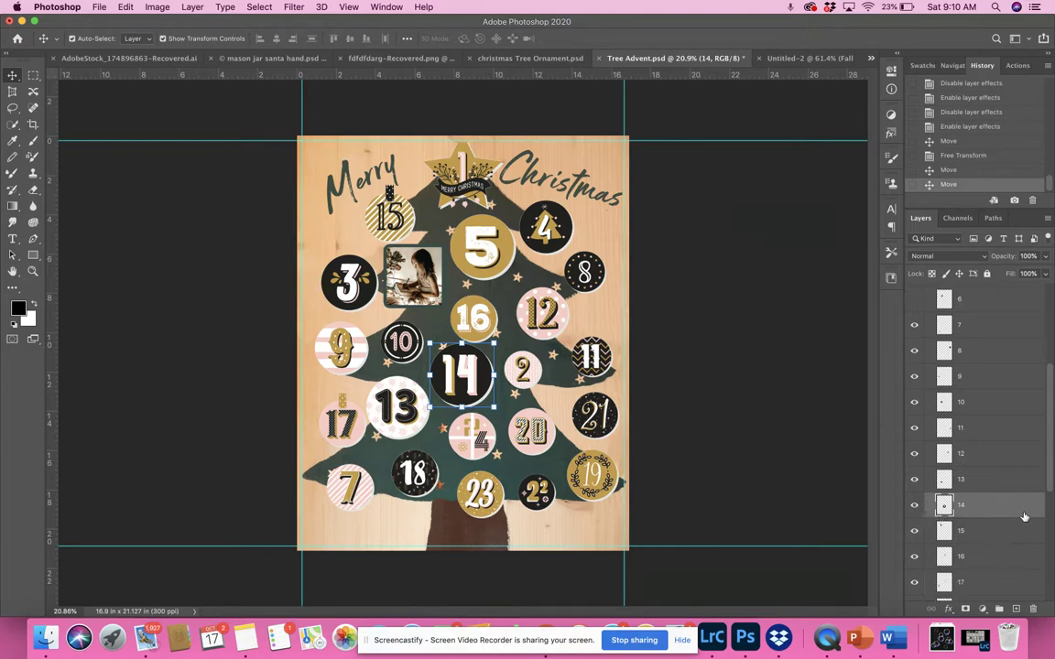
pyautogui.scroll(10, 953, 440)
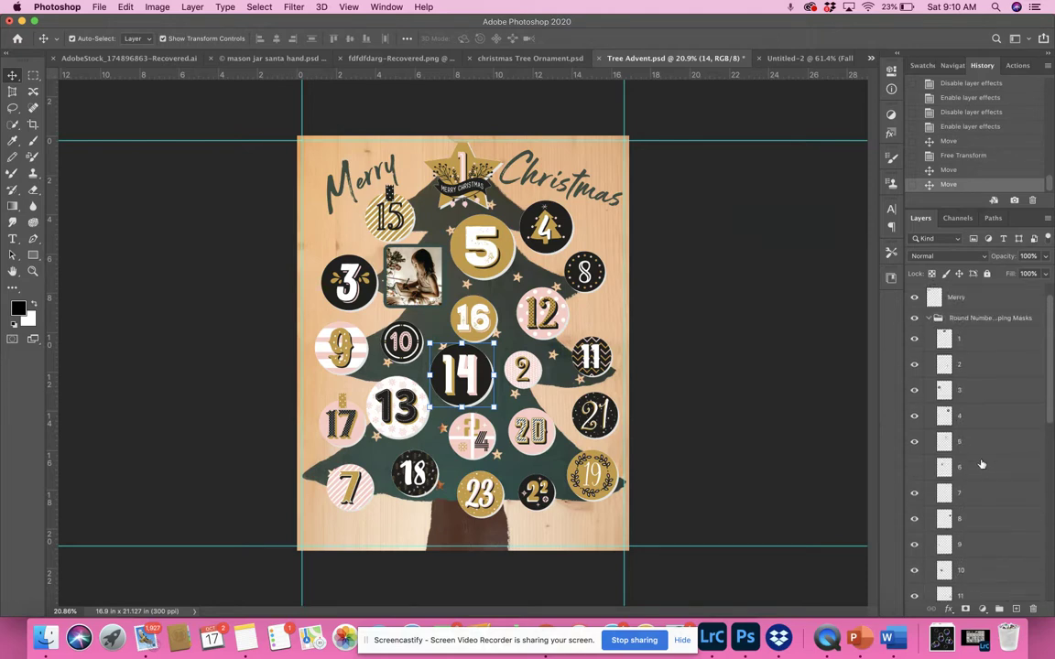
pyautogui.scroll(-10, 940, 357)
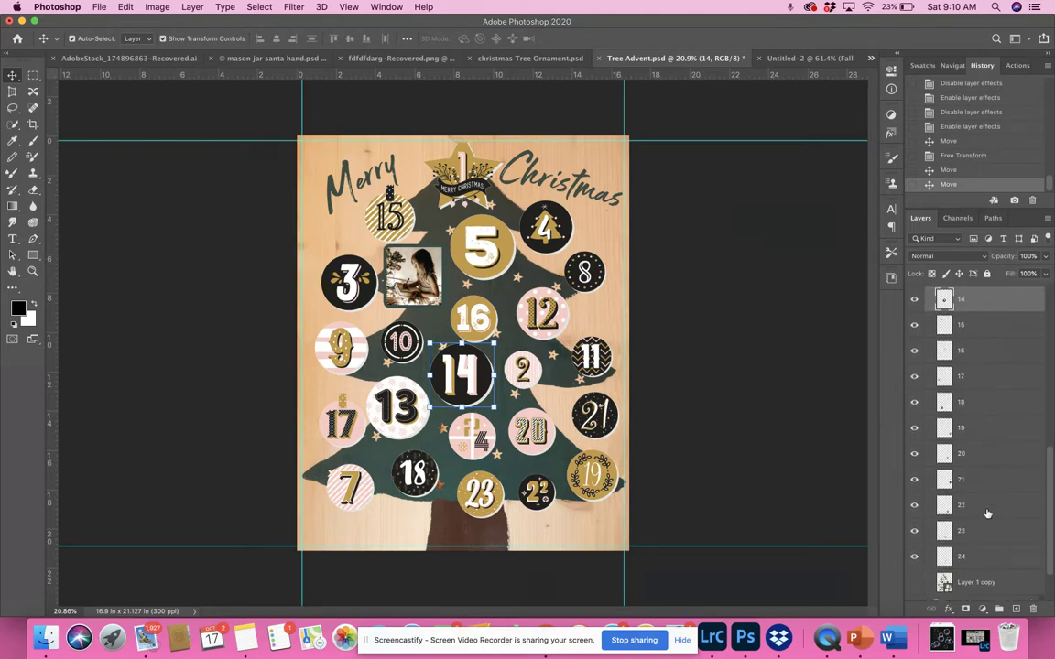
# Pick girl-511881_1920.jpg from PICS FOR TEMPLATES in the Place Embedded dialog.
pyautogui.click(98, 7)
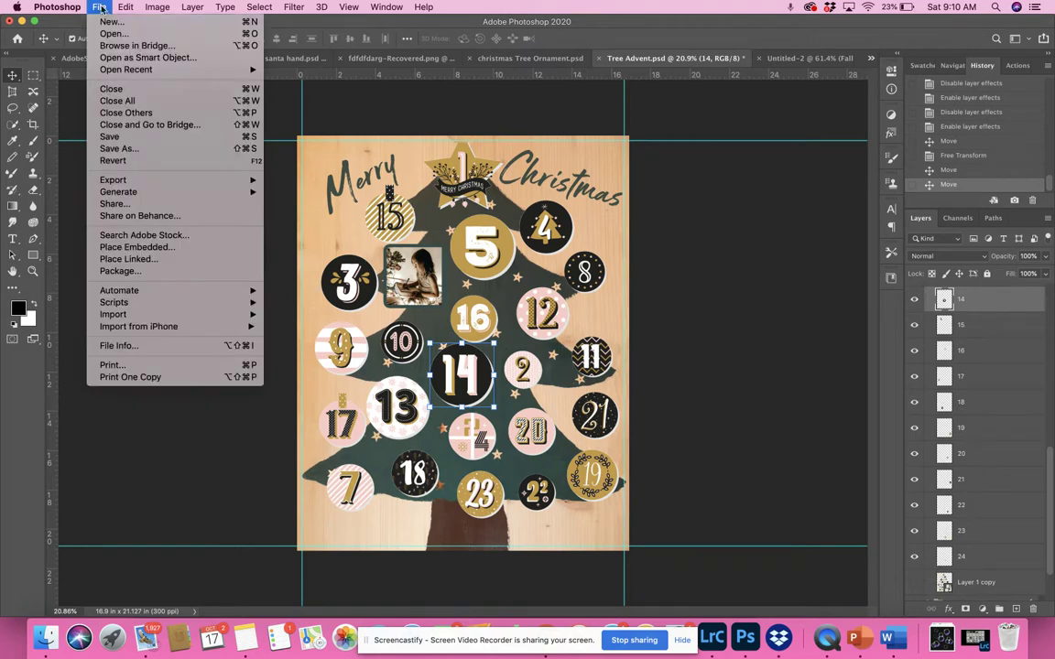
pyautogui.click(137, 247)
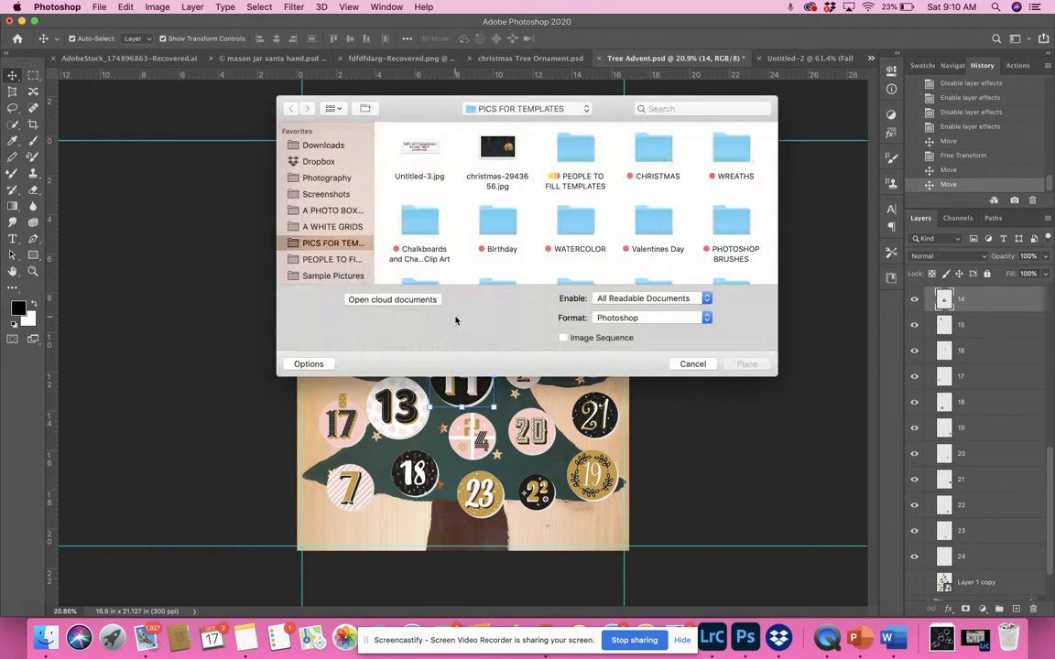
pyautogui.scroll(-5, 590, 232)
pyautogui.scroll(-3, 591, 232)
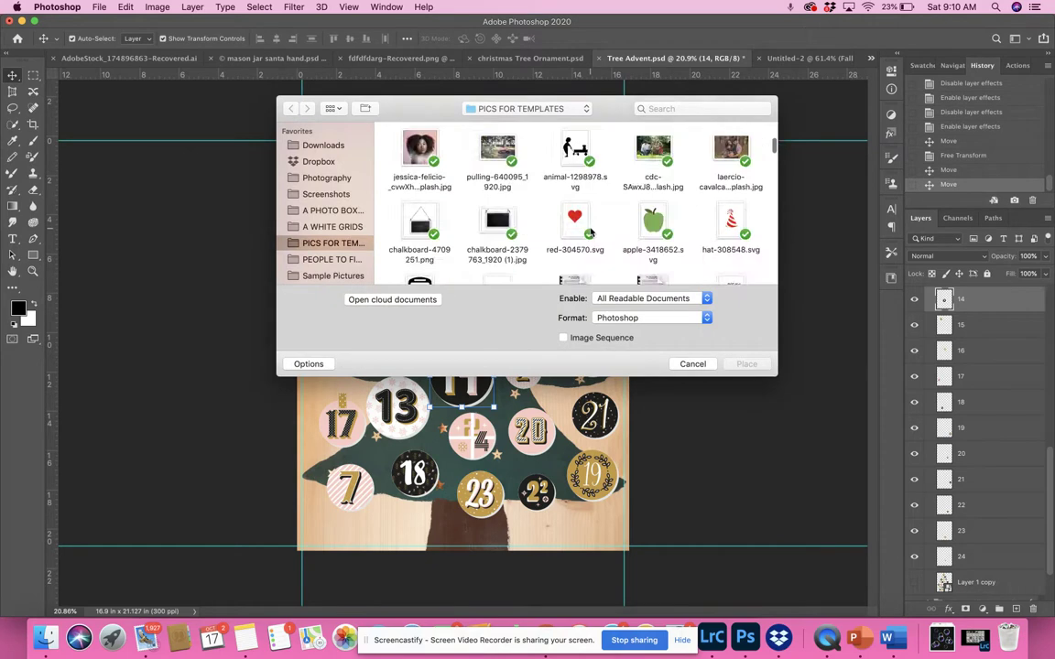
pyautogui.scroll(-5, 513, 205)
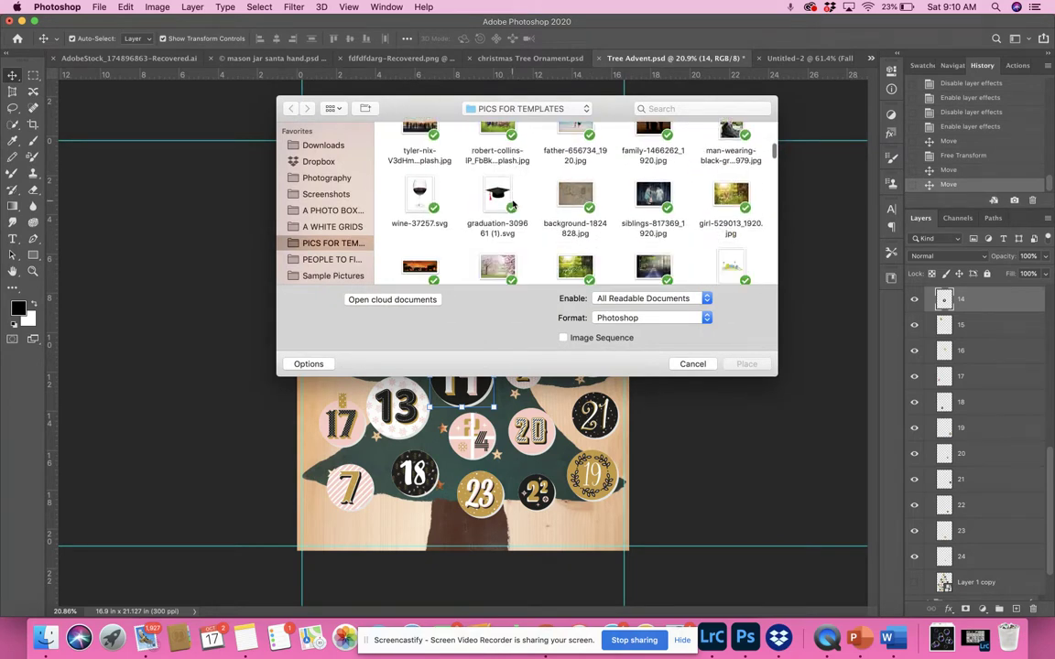
pyautogui.scroll(-5, 513, 205)
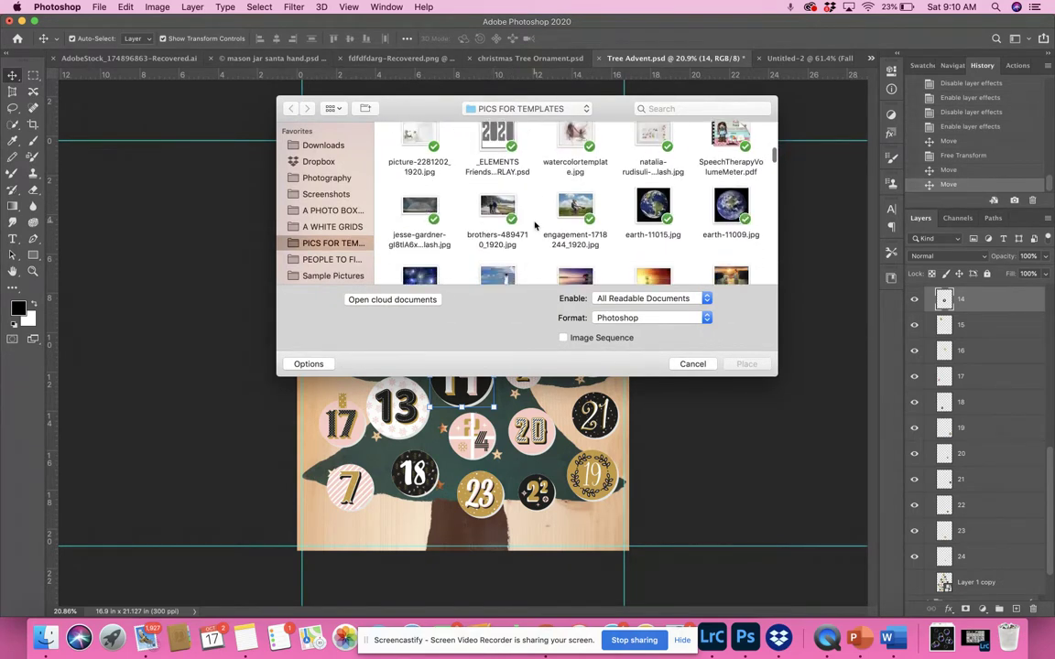
pyautogui.scroll(-5, 535, 225)
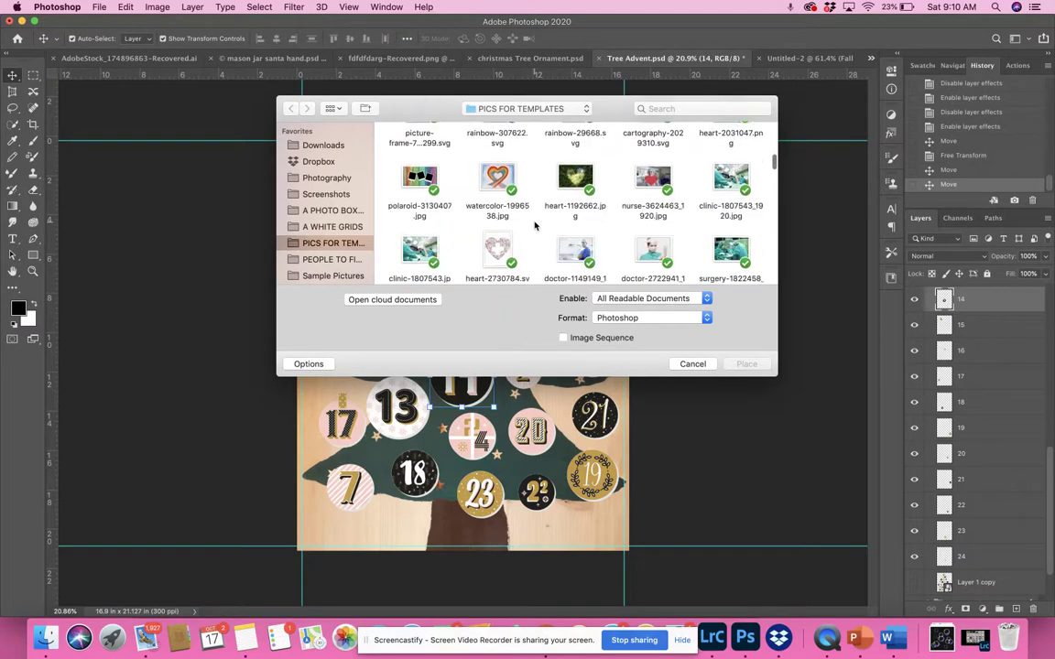
pyautogui.scroll(-5, 536, 226)
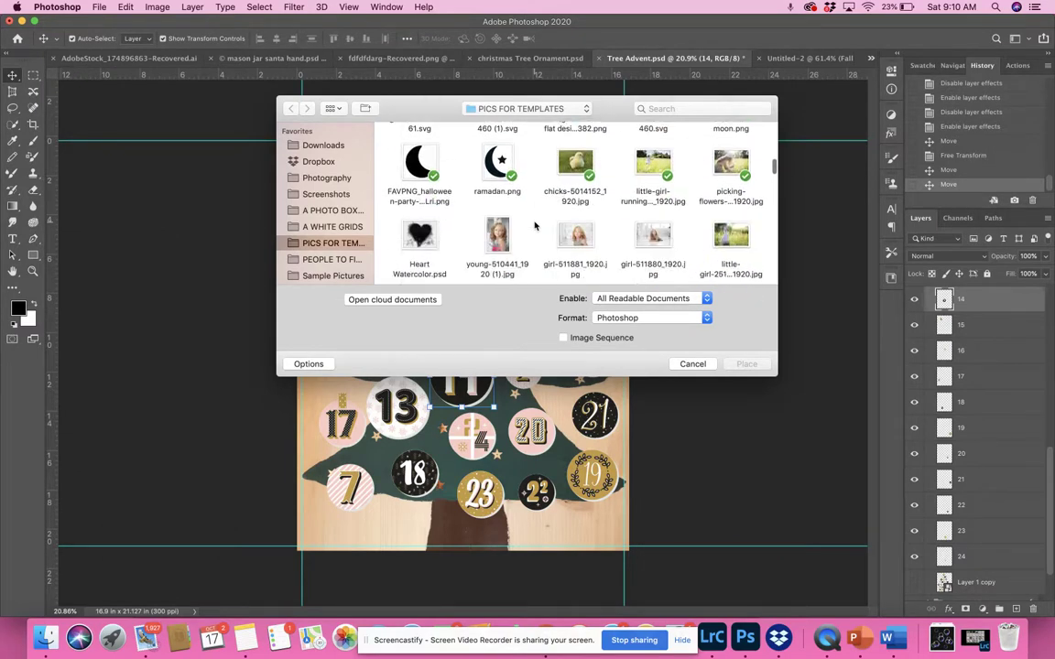
pyautogui.scroll(-1, 536, 225)
pyautogui.click(575, 224)
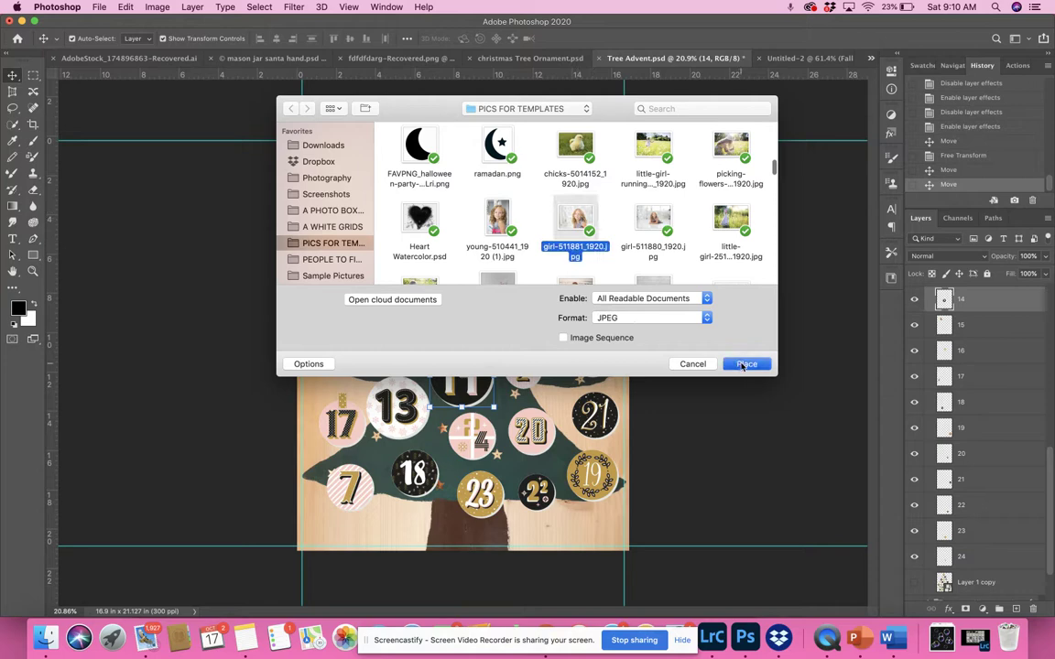
# Place the girl-511881_1920 photo, shrink it to about 26% and move it toward the tree's centre.
pyautogui.click(745, 365)
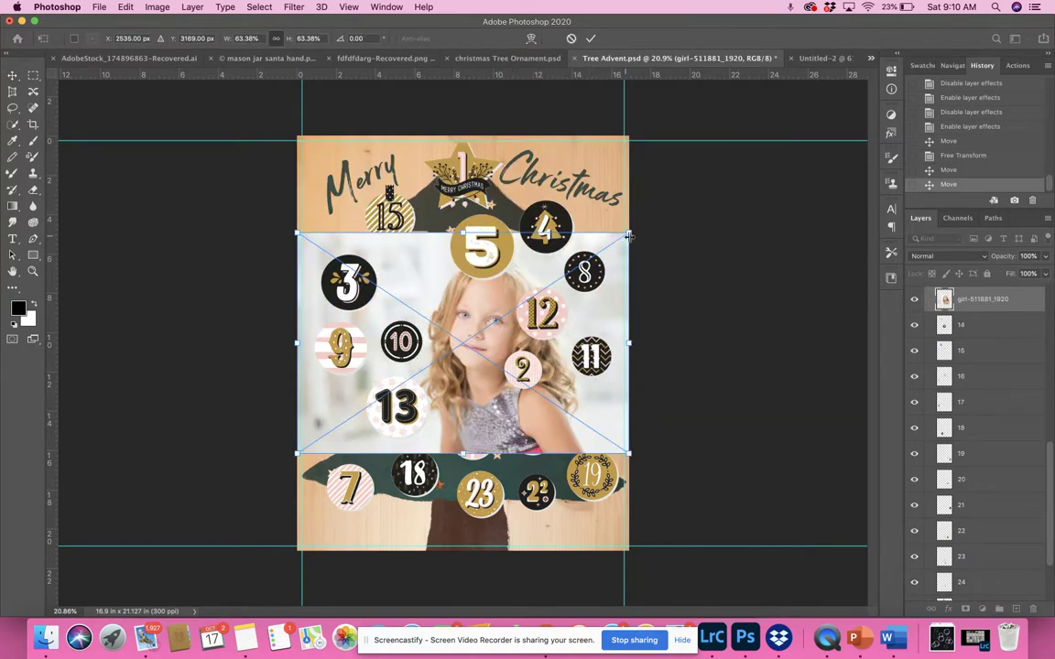
pyautogui.moveTo(629, 236); pyautogui.dragTo(434, 364)
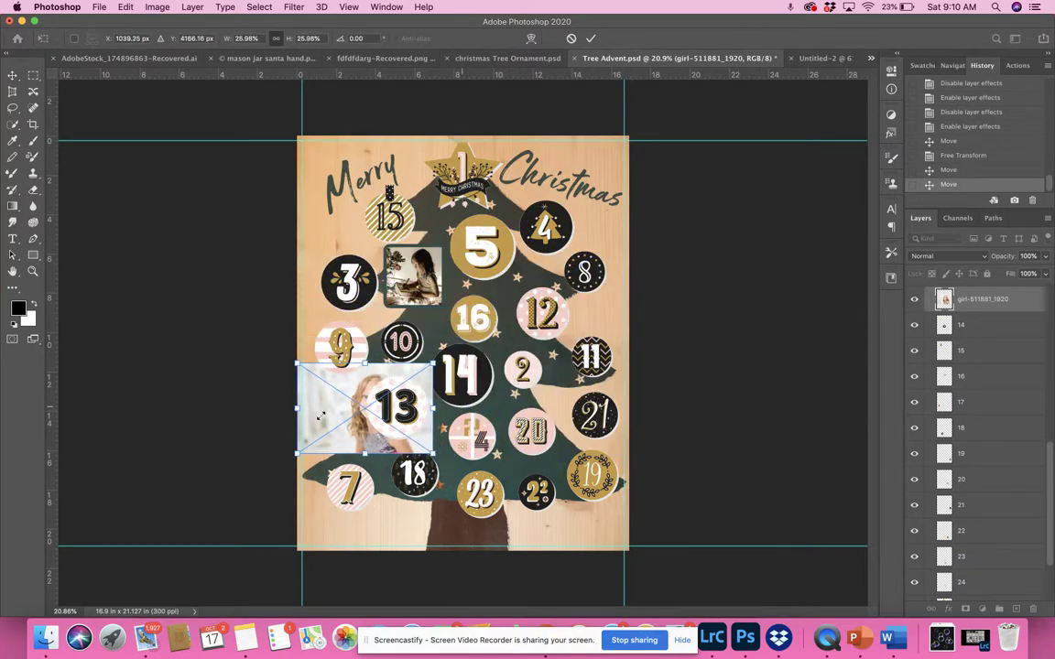
pyautogui.moveTo(320, 415); pyautogui.dragTo(402, 390)
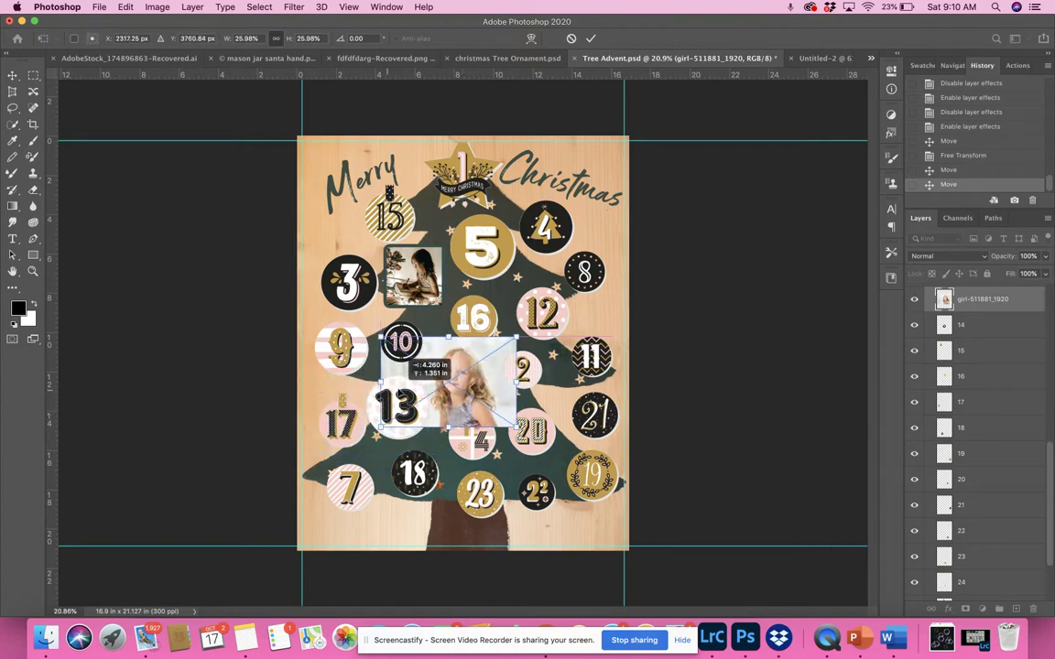
# Shrink the girl photo further to about 22% and position it over round number 14.
pyautogui.moveTo(515, 337); pyautogui.dragTo(496, 350)
pyautogui.moveTo(467, 392); pyautogui.dragTo(479, 380)
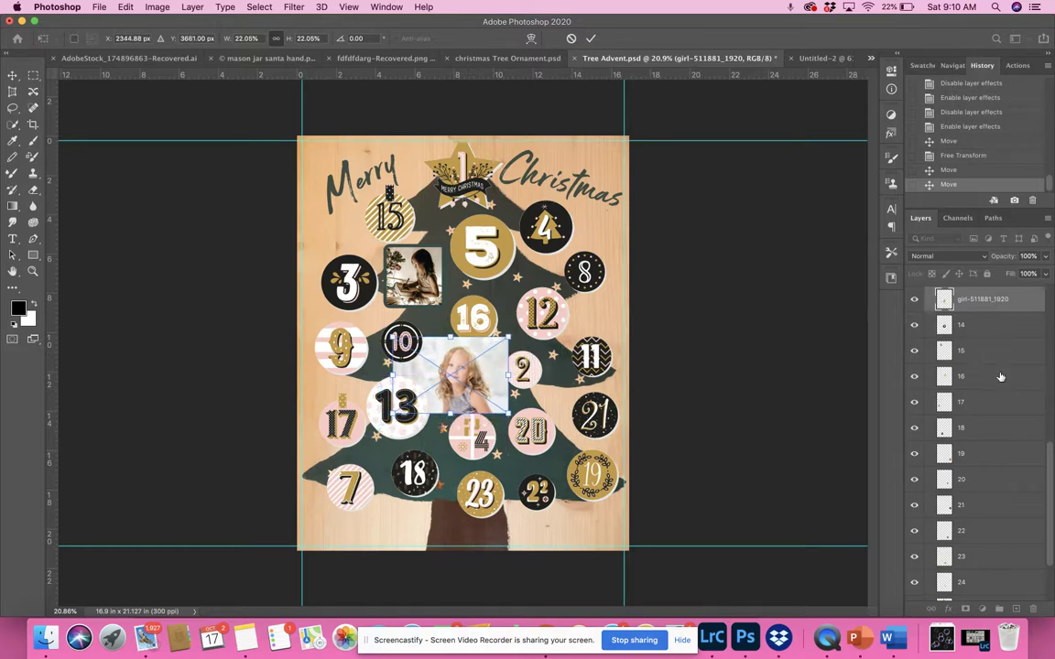
pyautogui.scroll(4, 989, 371)
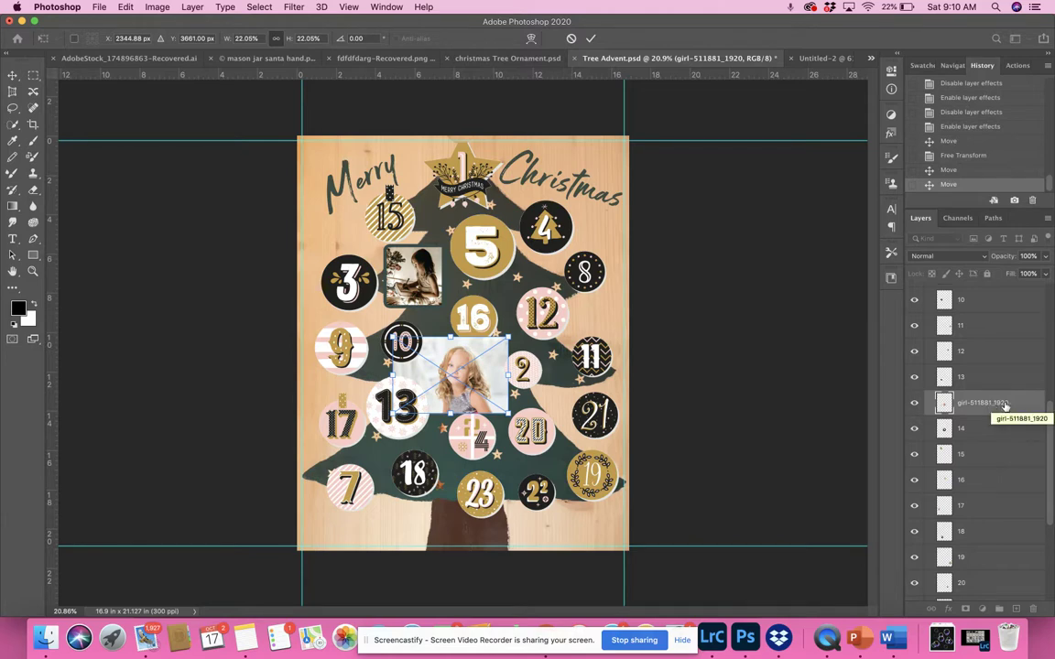
pyautogui.rightClick(1006, 405)
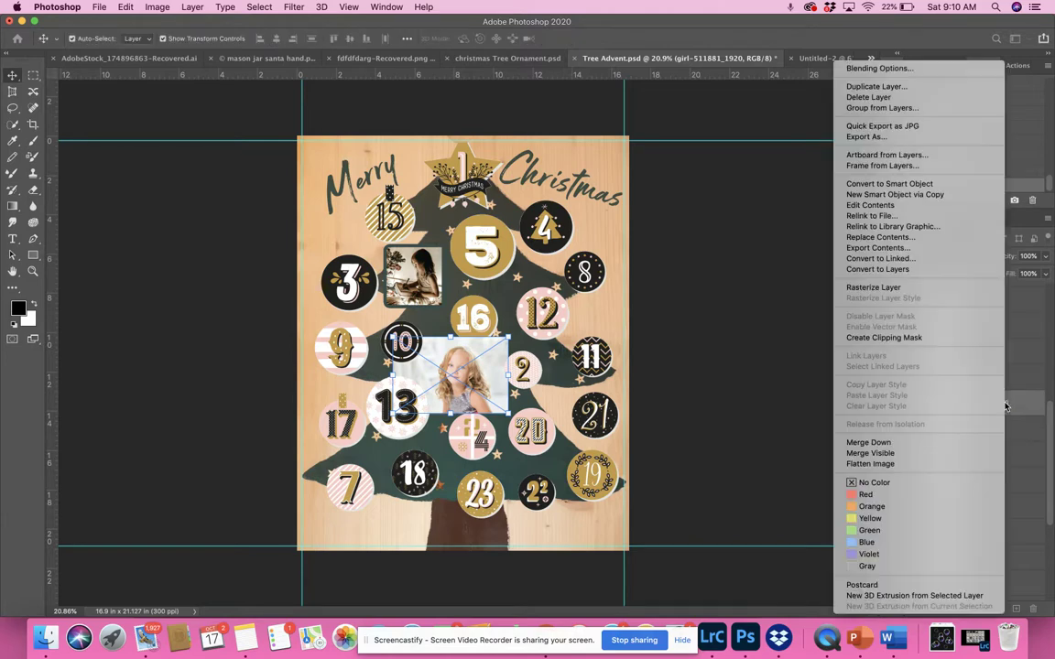
# Make the girl photo a clipping mask on circle 14 and nudge it into place.
pyautogui.click(973, 338)
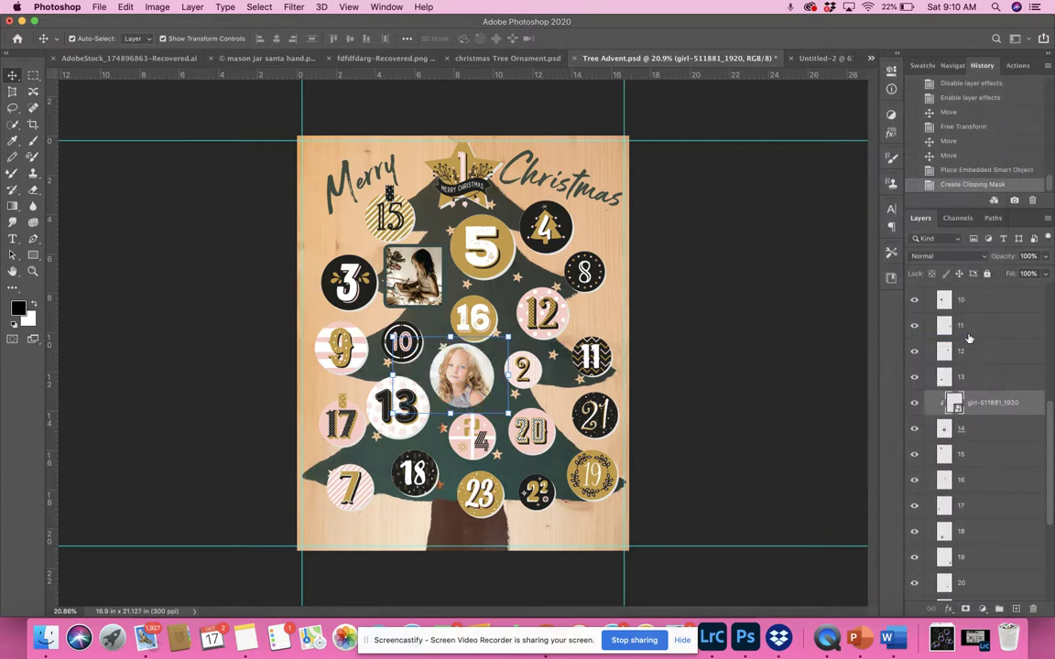
pyautogui.moveTo(475, 386)
pyautogui.mouseDown()
pyautogui.moveTo(483, 374)
pyautogui.moveTo(477, 385)
pyautogui.mouseUp()
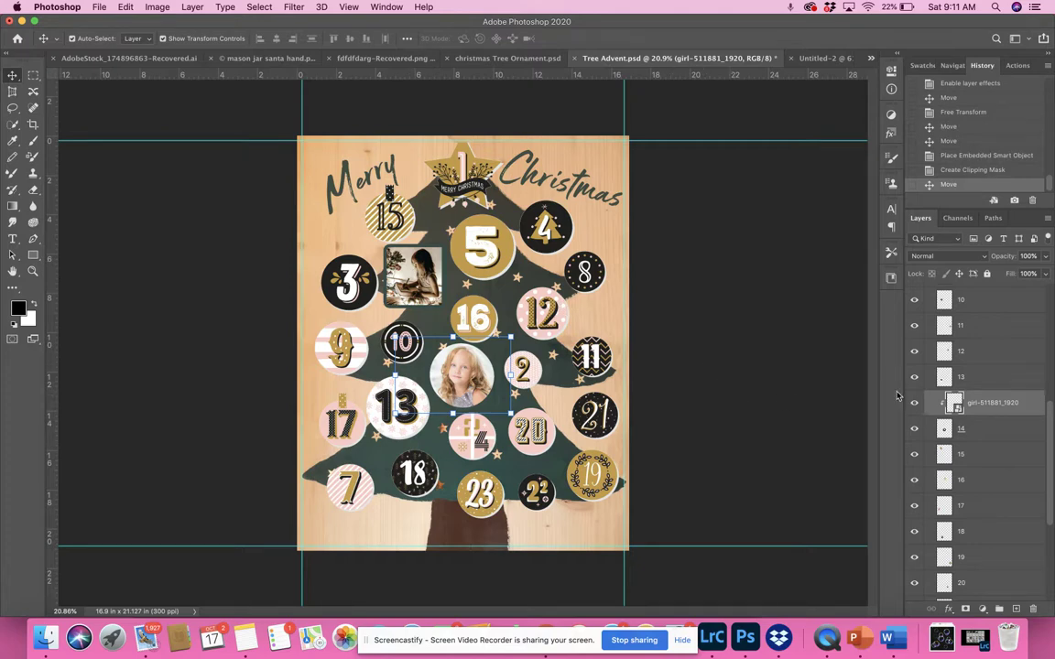
pyautogui.scroll(5, 961, 449)
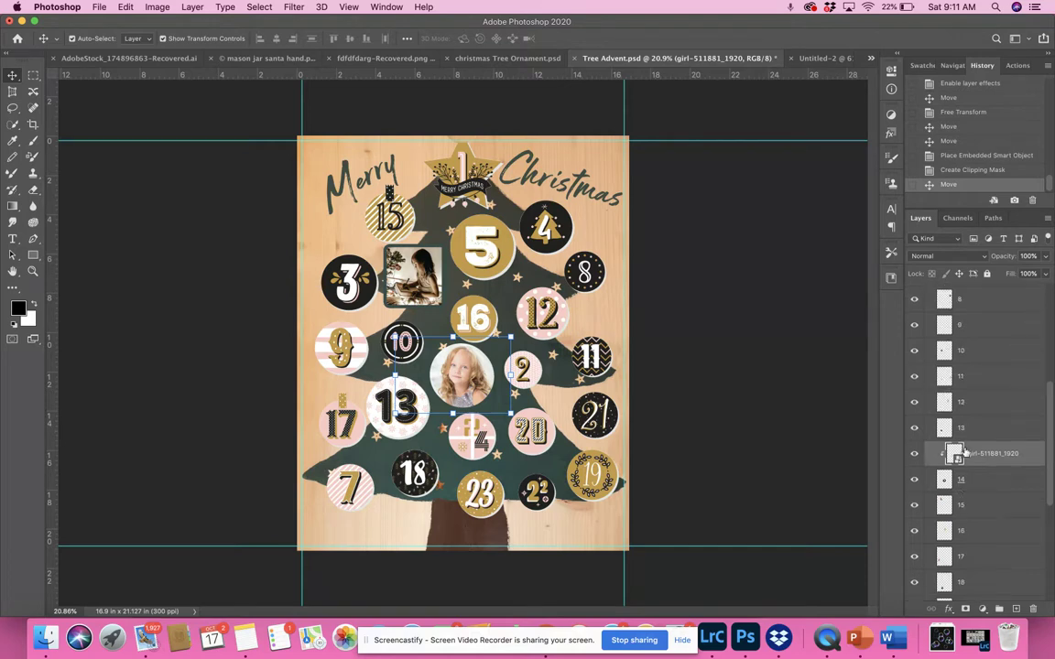